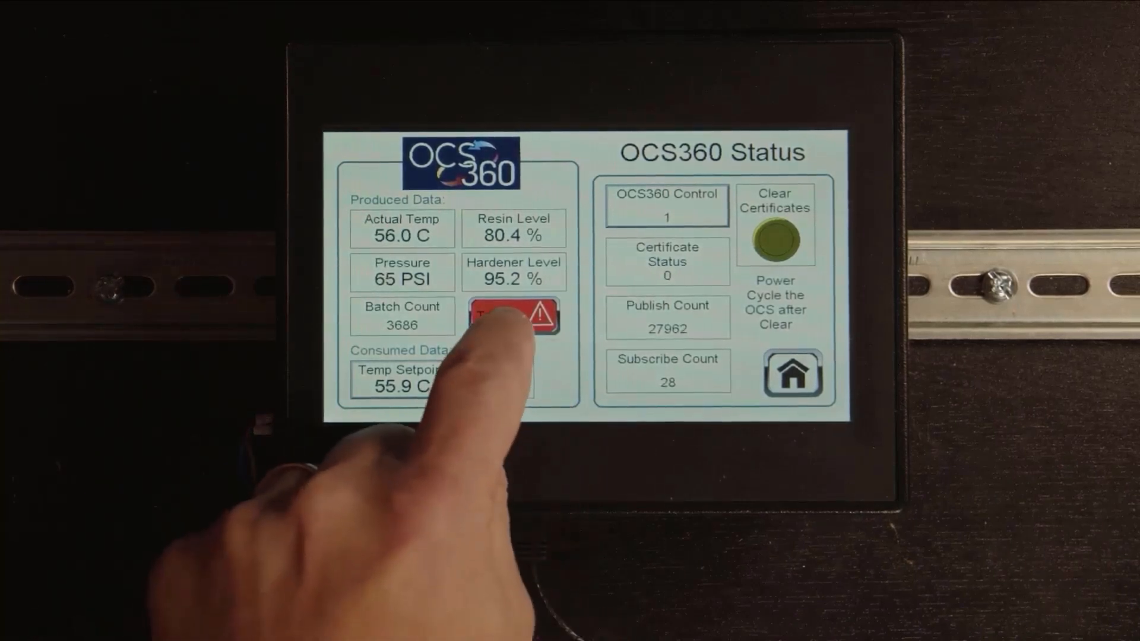
pyautogui.click(514, 316)
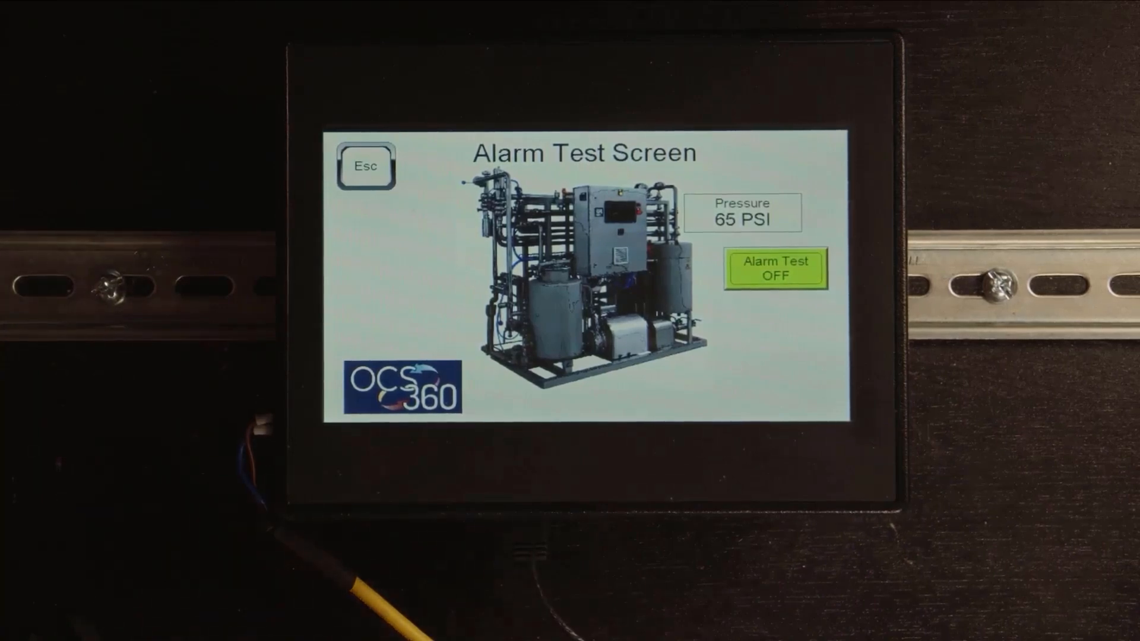
pyautogui.click(766, 267)
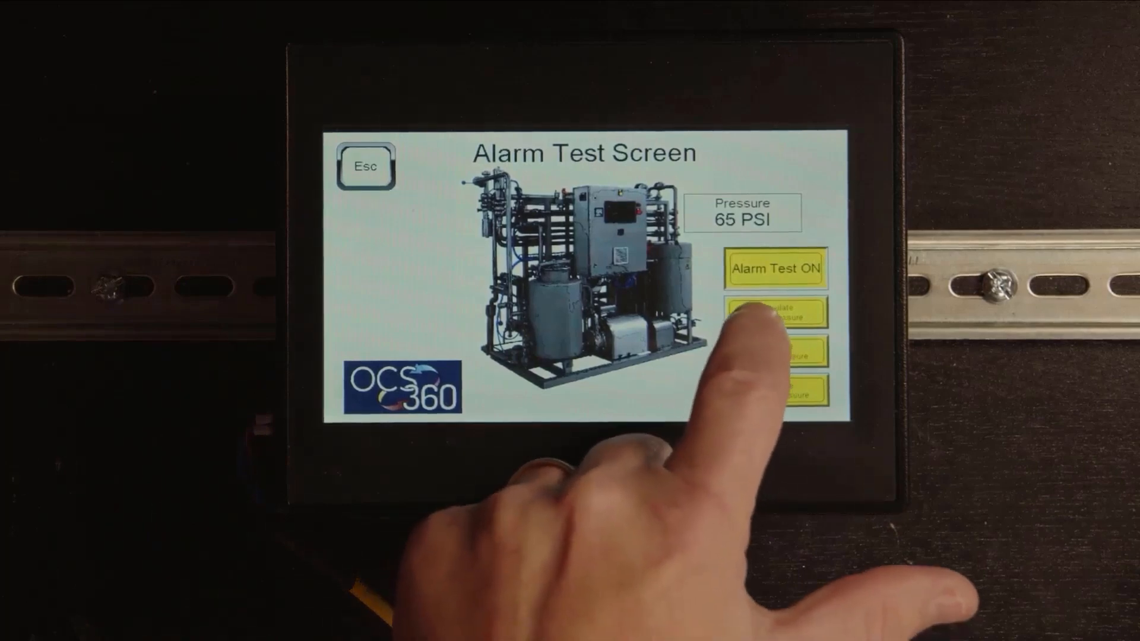
pyautogui.click(766, 315)
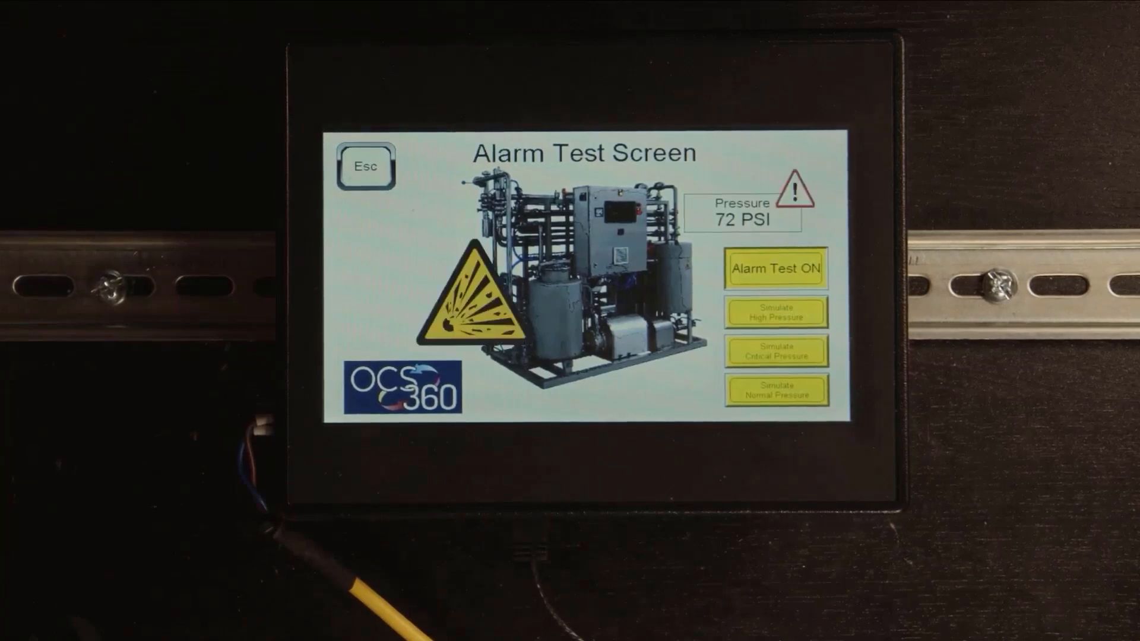
pyautogui.click(766, 390)
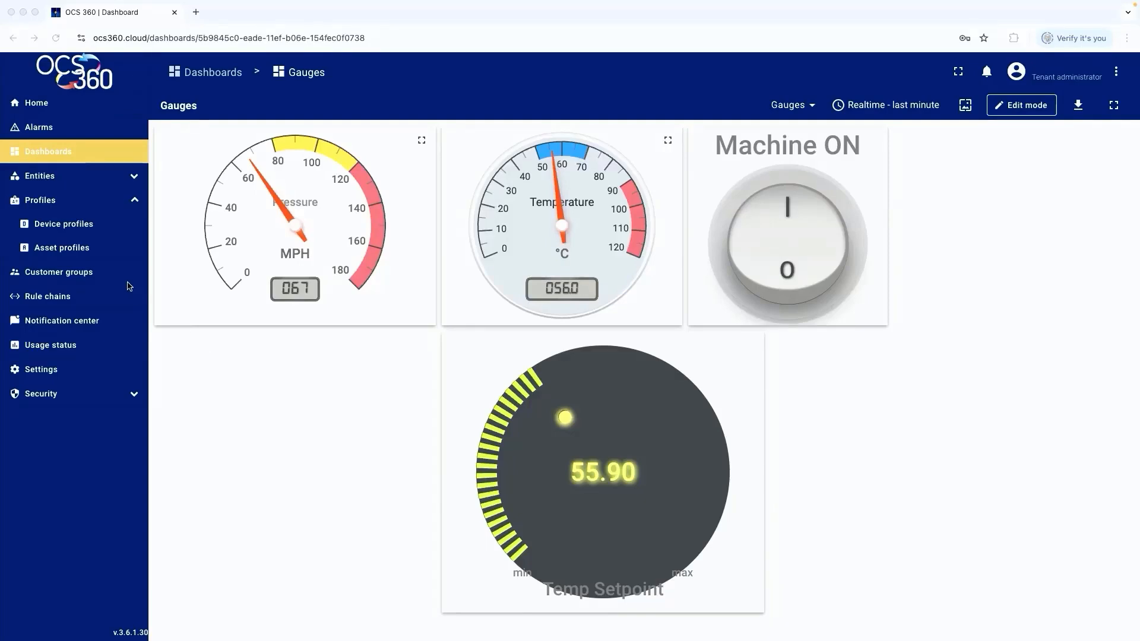
# - View the Process History dashboard
pyautogui.click(63, 156)
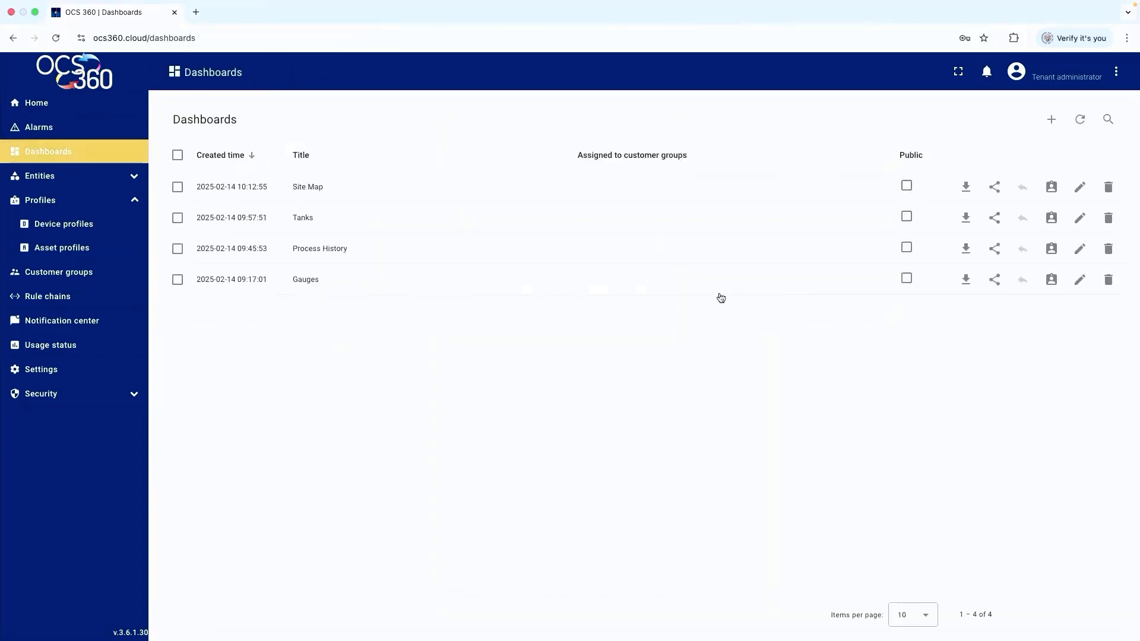
pyautogui.click(333, 252)
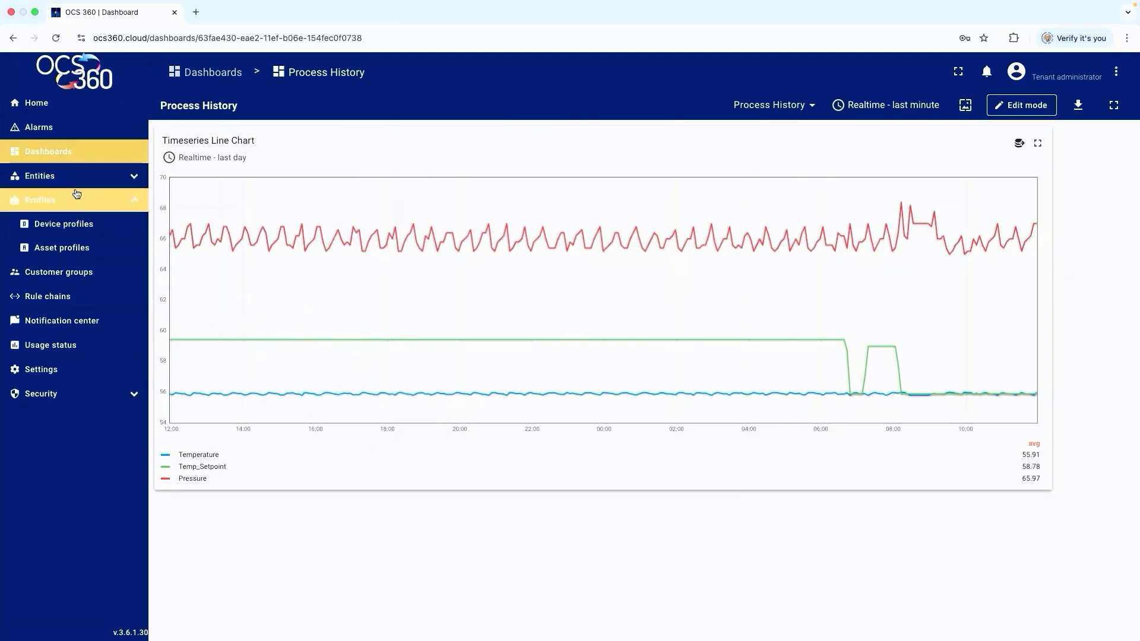
# - Open the alarm rules of the default device profile for editing
pyautogui.click(78, 230)
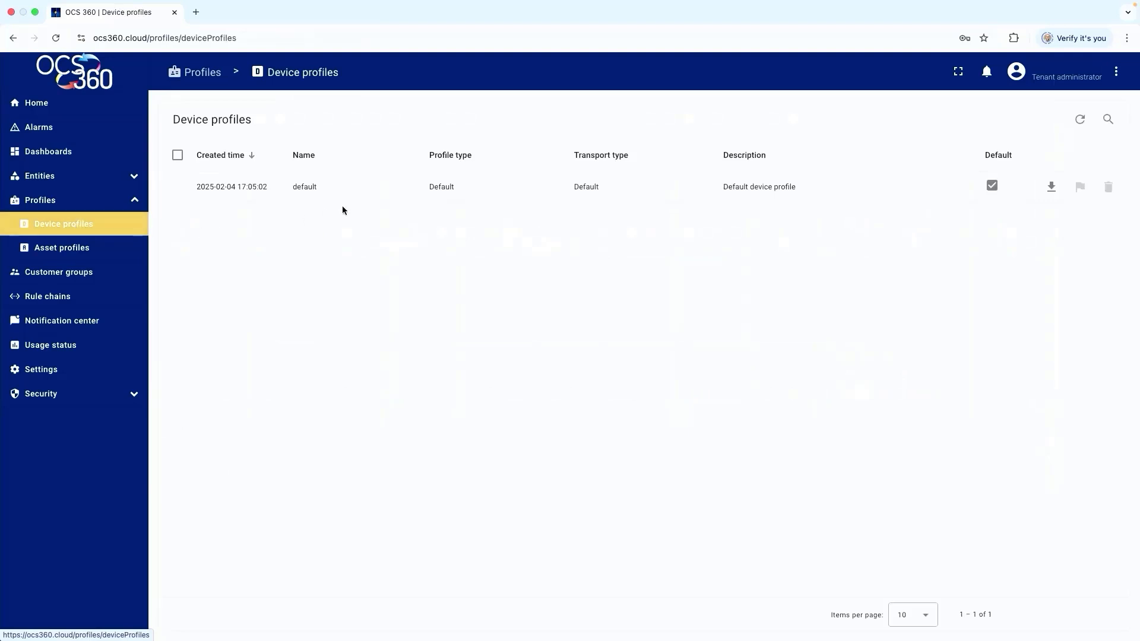
pyautogui.click(448, 188)
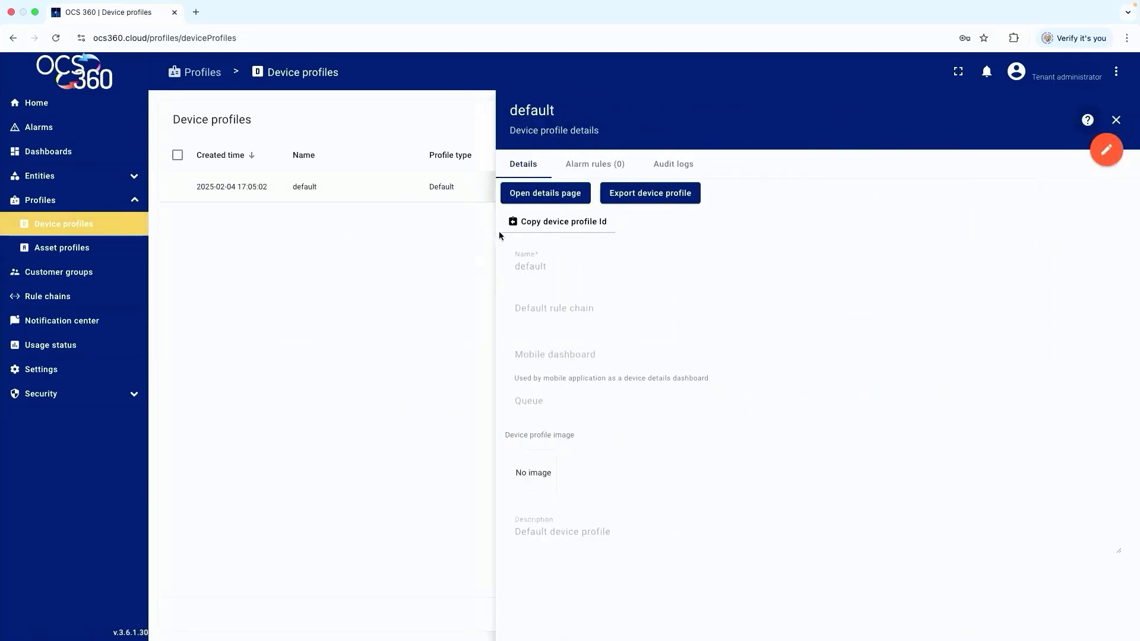
pyautogui.click(586, 167)
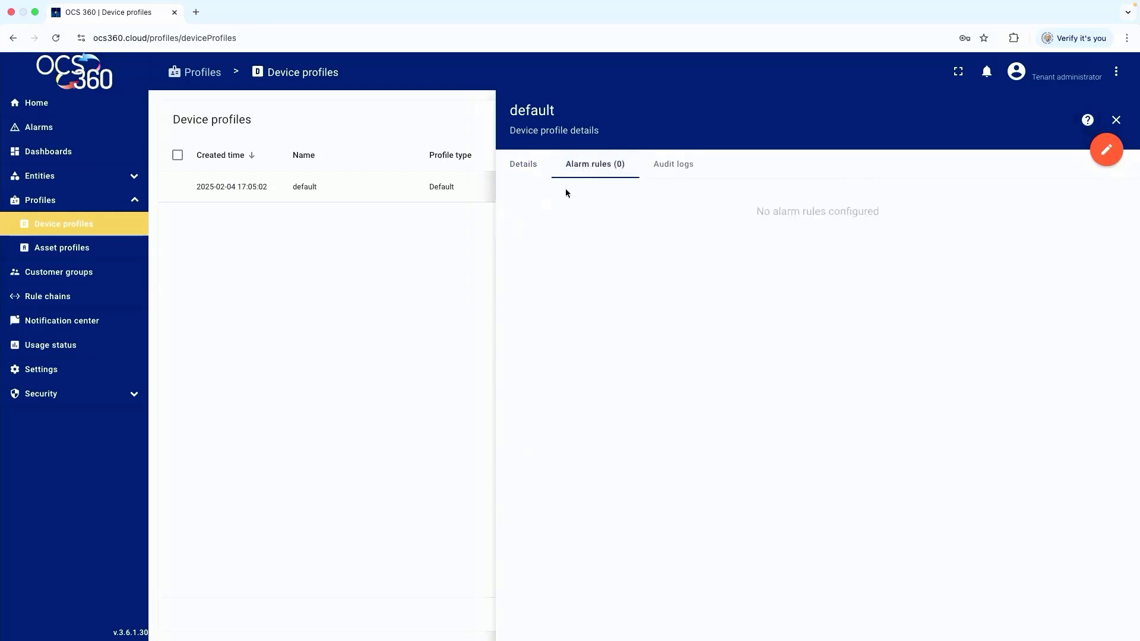
pyautogui.click(1105, 152)
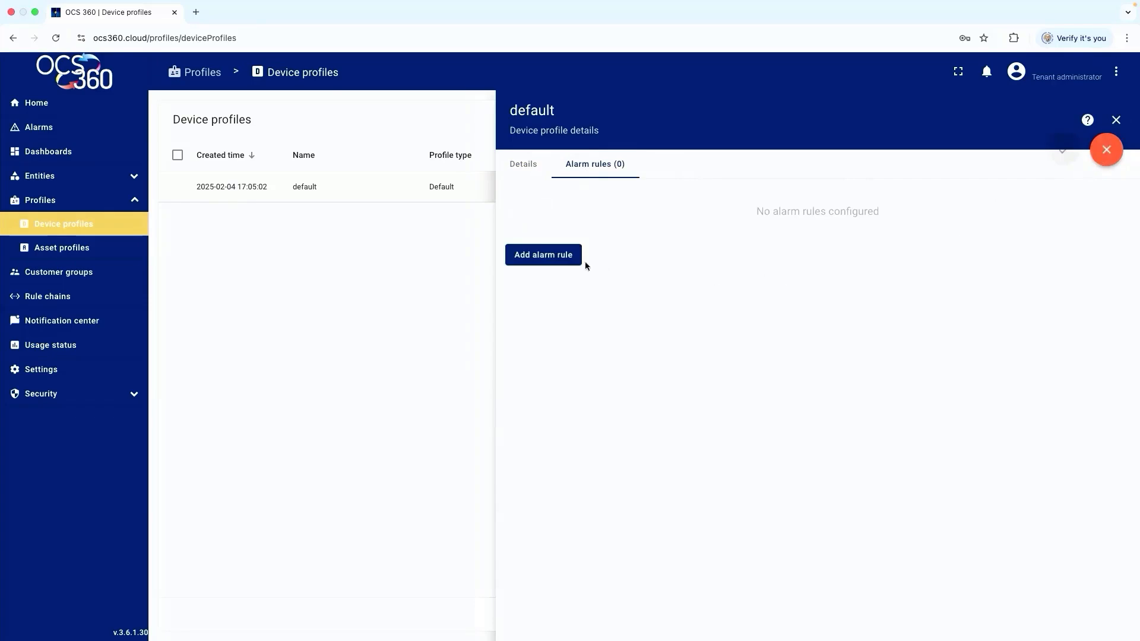
# - Add an alarm rule with the alarm type "Pressure has reached a High Level" and severity Major
pyautogui.click(558, 263)
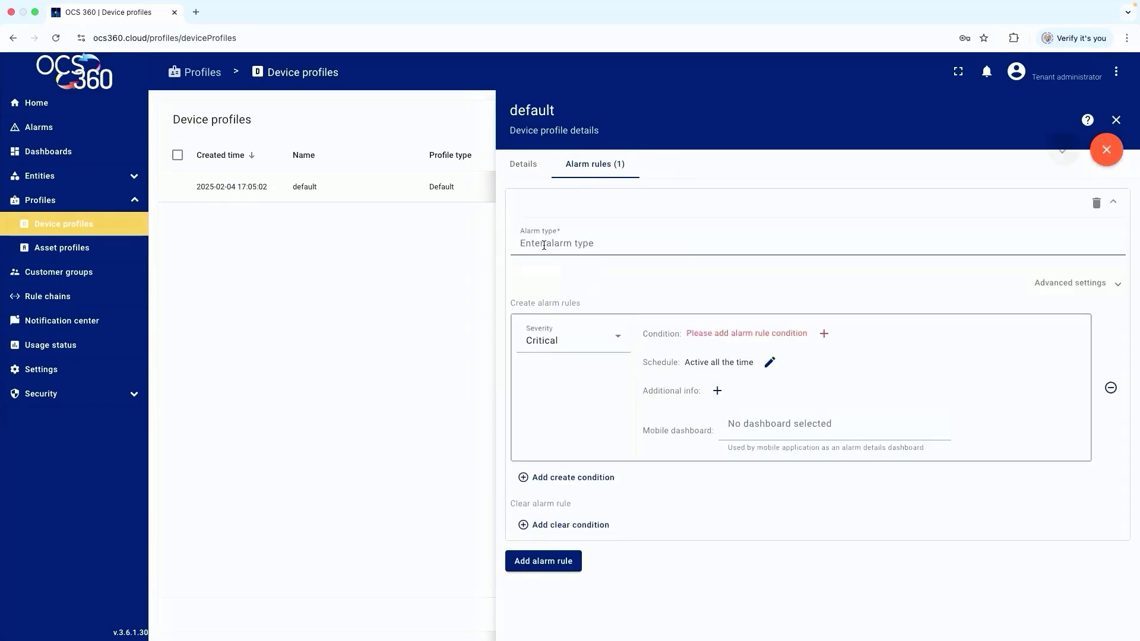
pyautogui.click(543, 244)
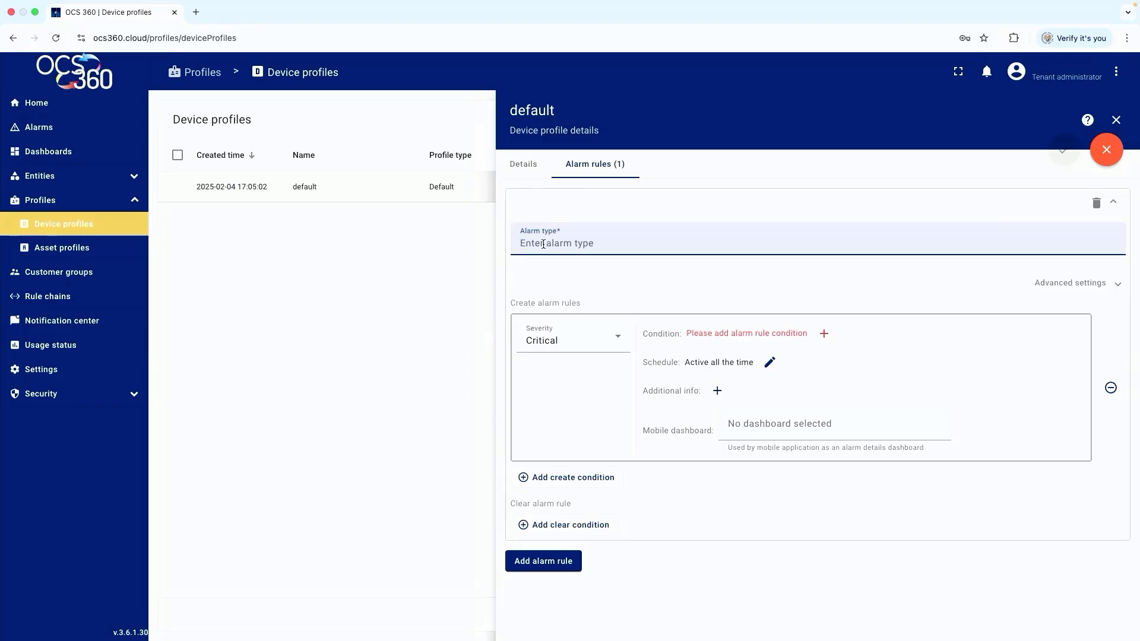
pyautogui.write('Pressure has reached a ')
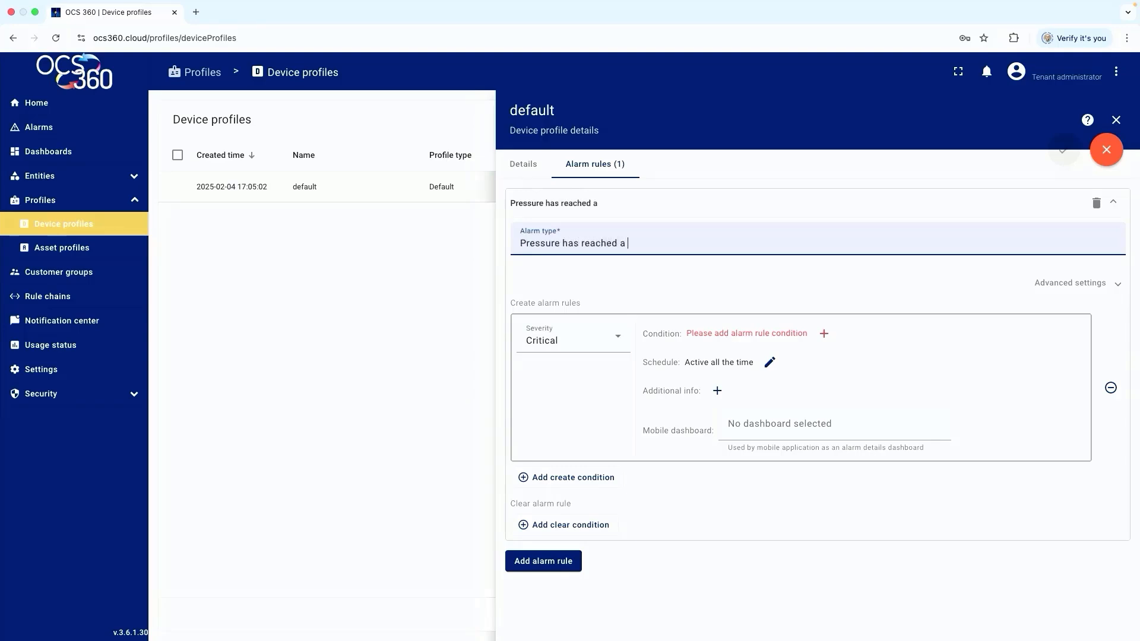
pyautogui.write('High Level')
pyautogui.click(617, 341)
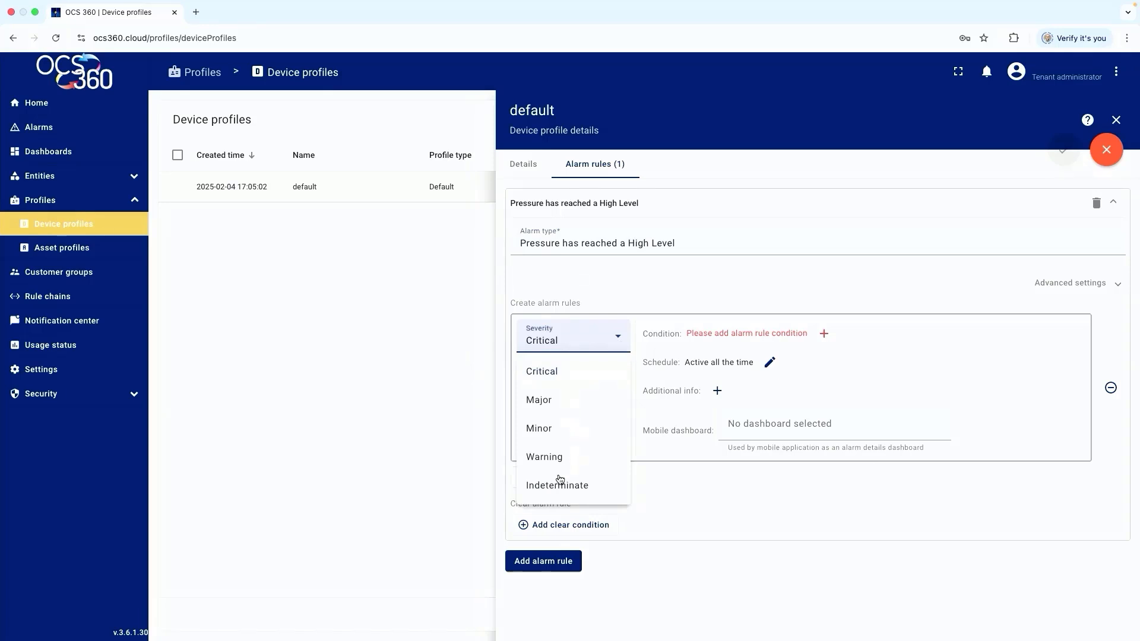
pyautogui.click(545, 400)
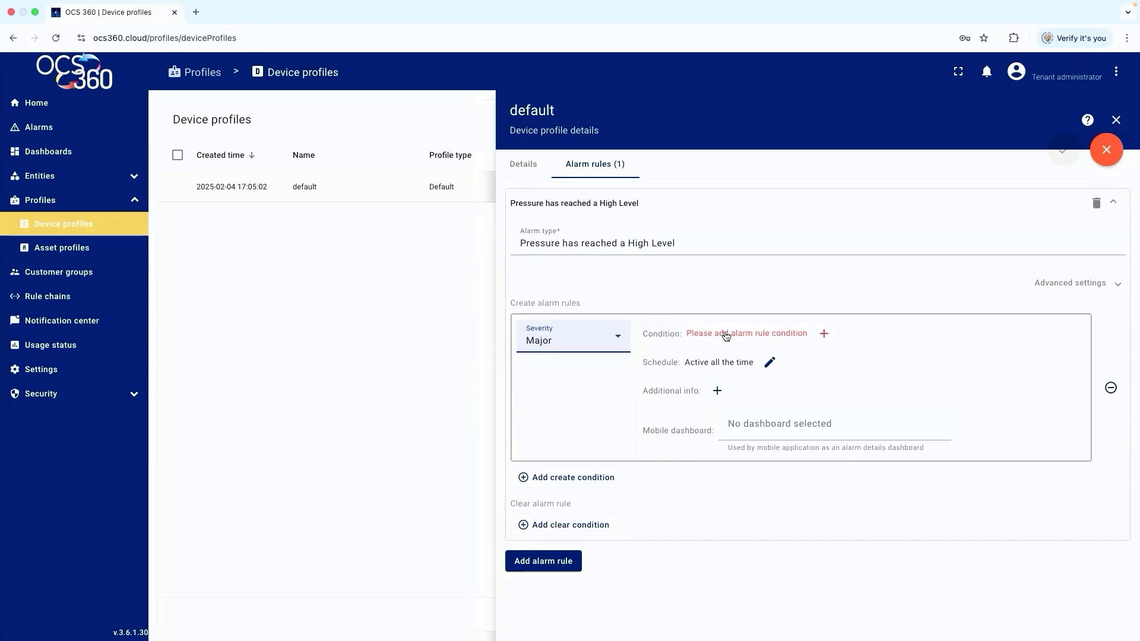
# - Start a key filter in the rule's condition with key type Timeseries, key name Pressure and value type Numeric
pyautogui.click(825, 335)
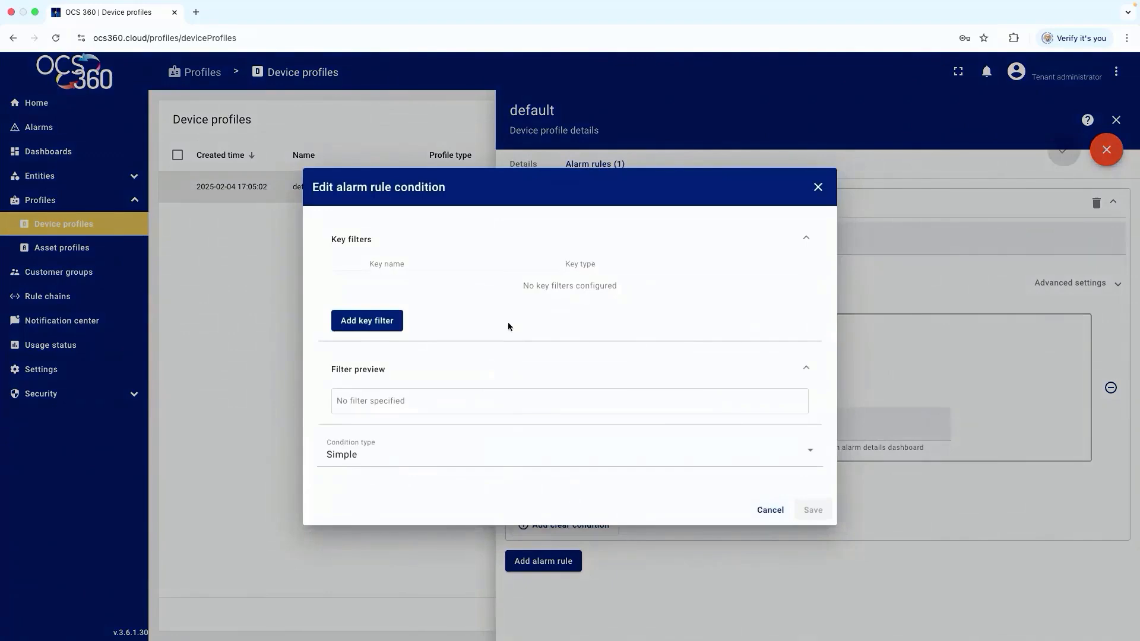
pyautogui.click(401, 327)
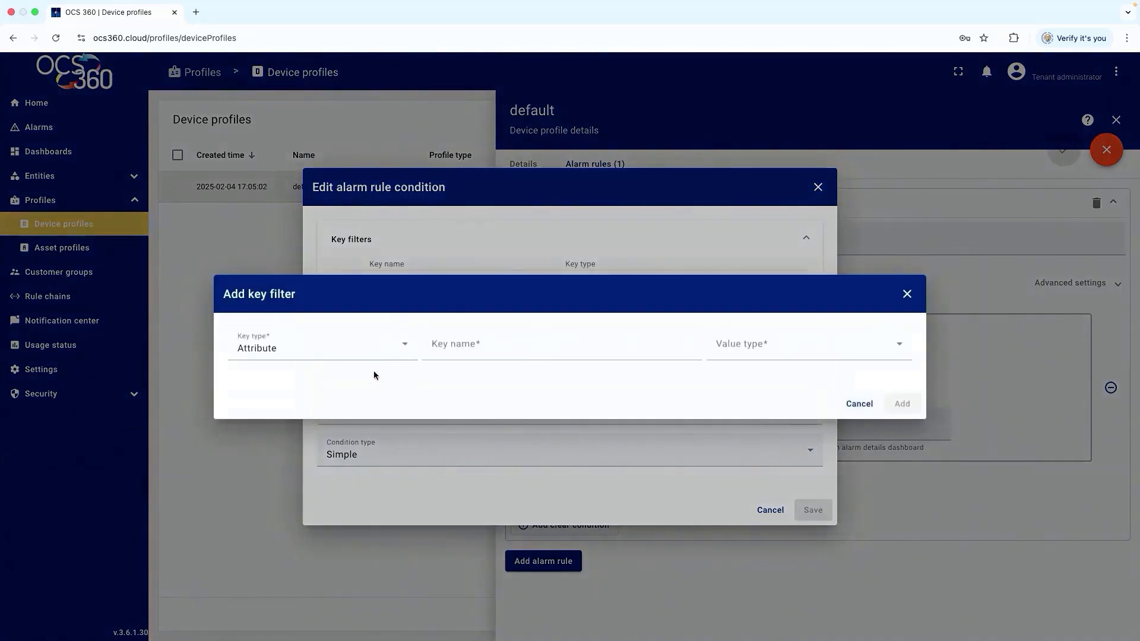
pyautogui.click(406, 349)
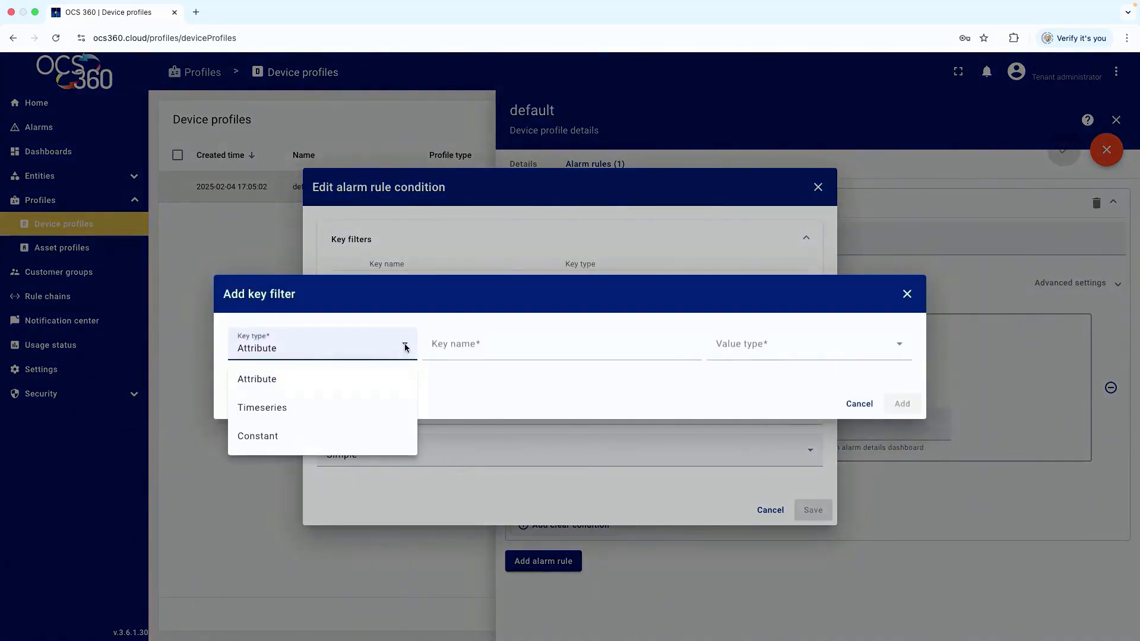
pyautogui.click(281, 409)
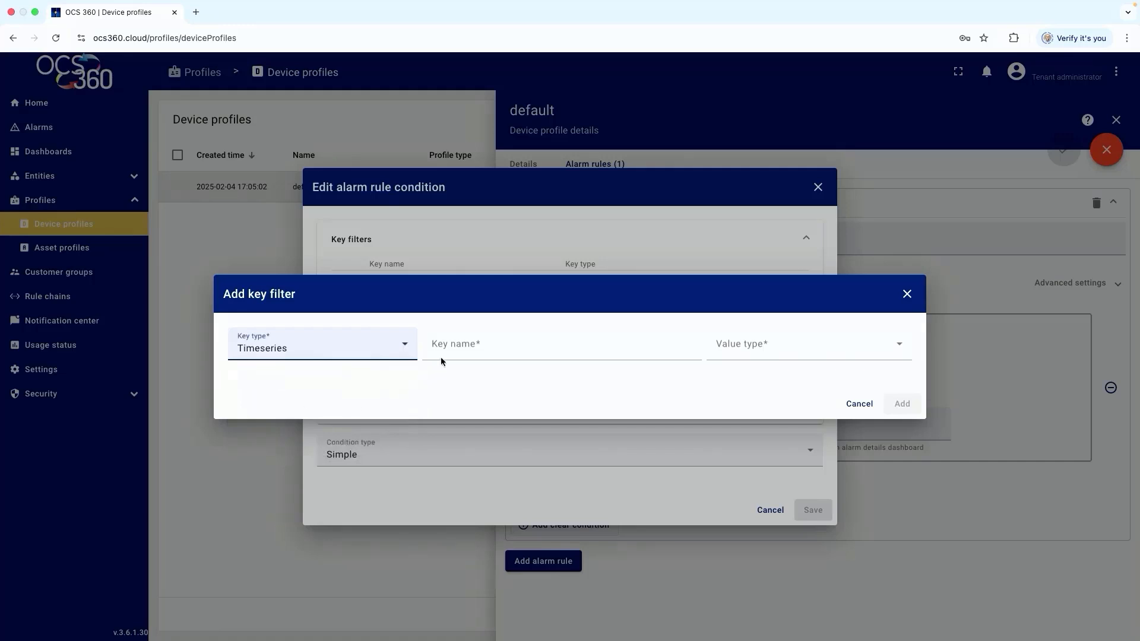
pyautogui.click(454, 344)
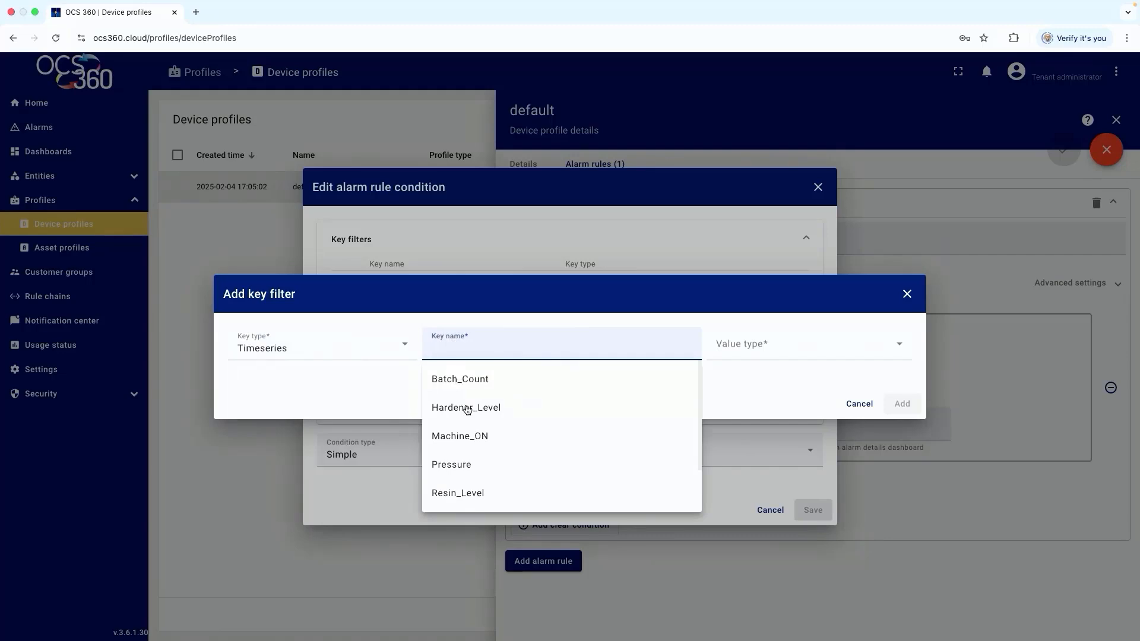
pyautogui.click(459, 464)
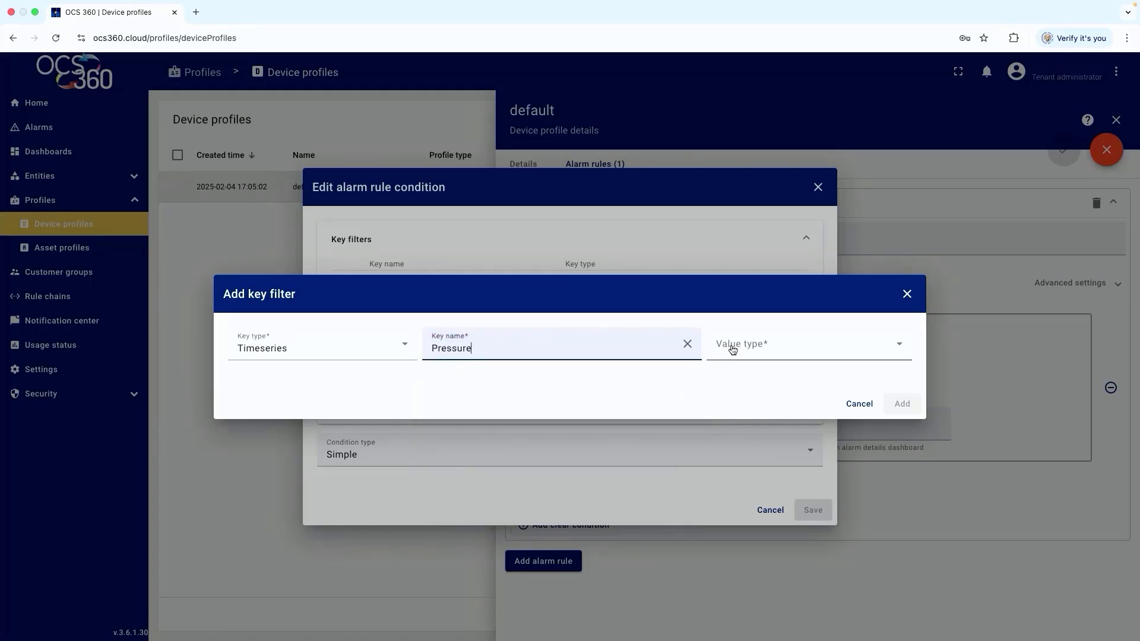
pyautogui.click(733, 350)
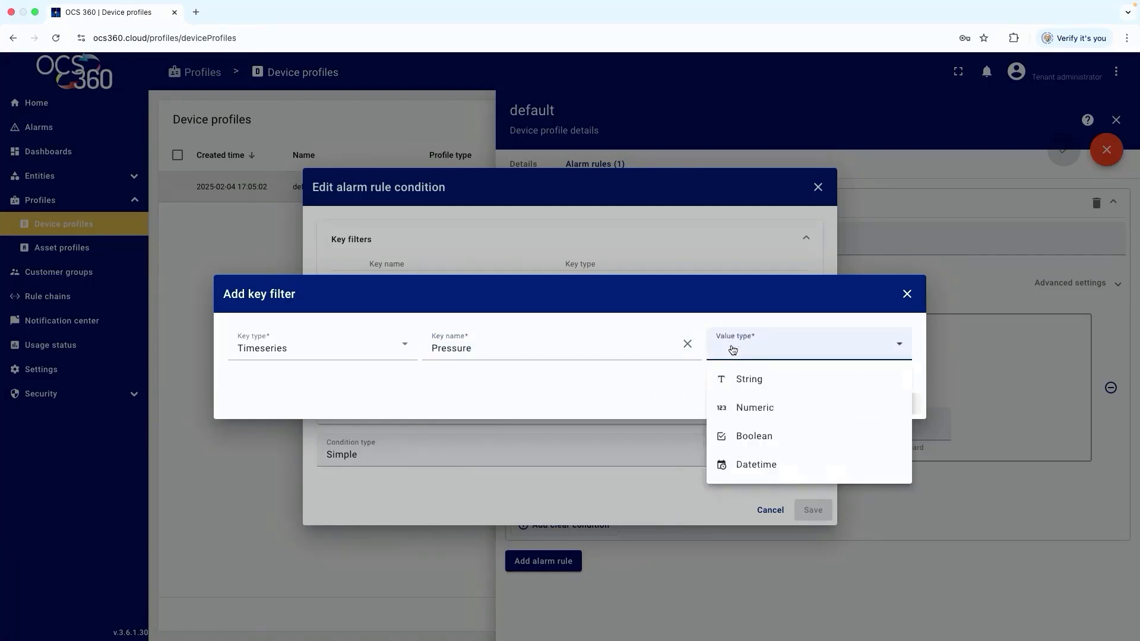
pyautogui.click(747, 410)
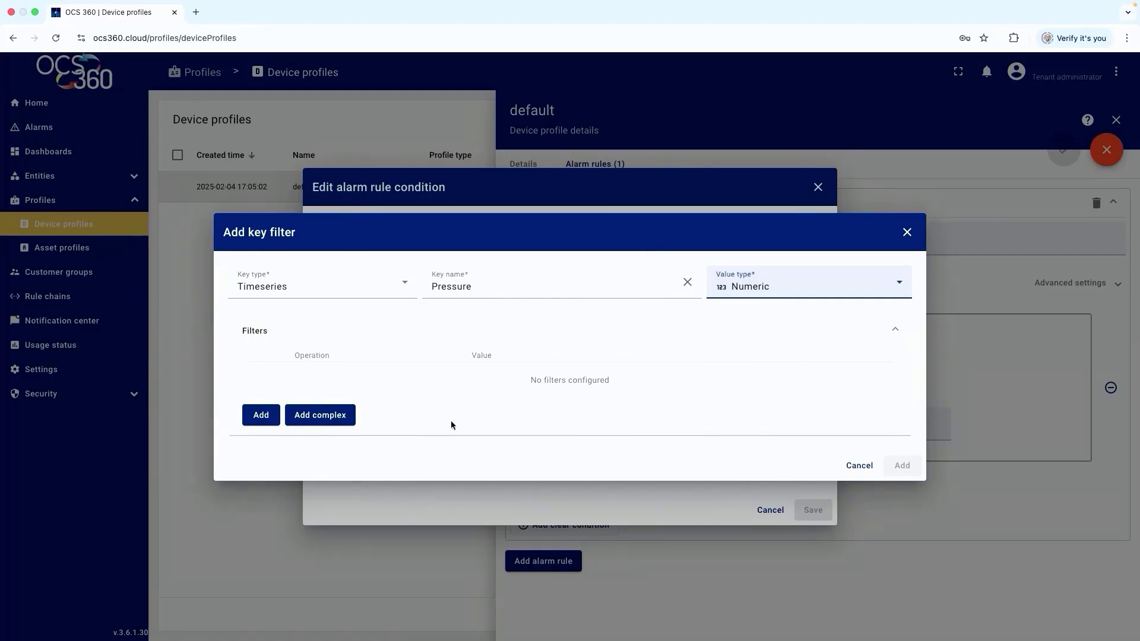
# - Add a filter requiring Pressure to be greater or equal to 69
pyautogui.click(262, 416)
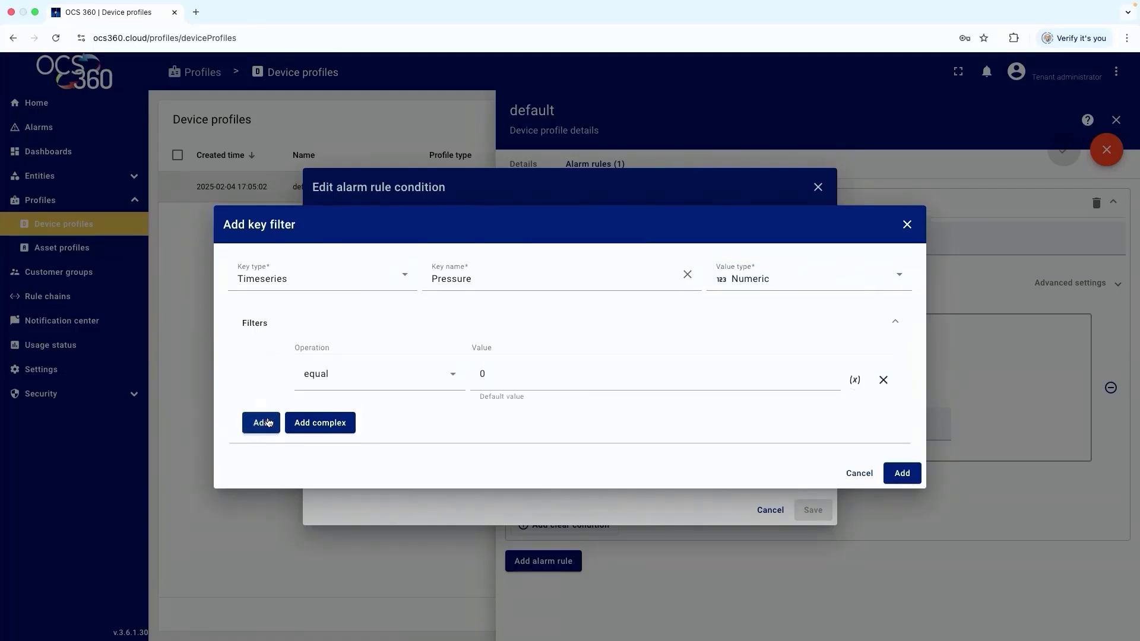
pyautogui.click(321, 378)
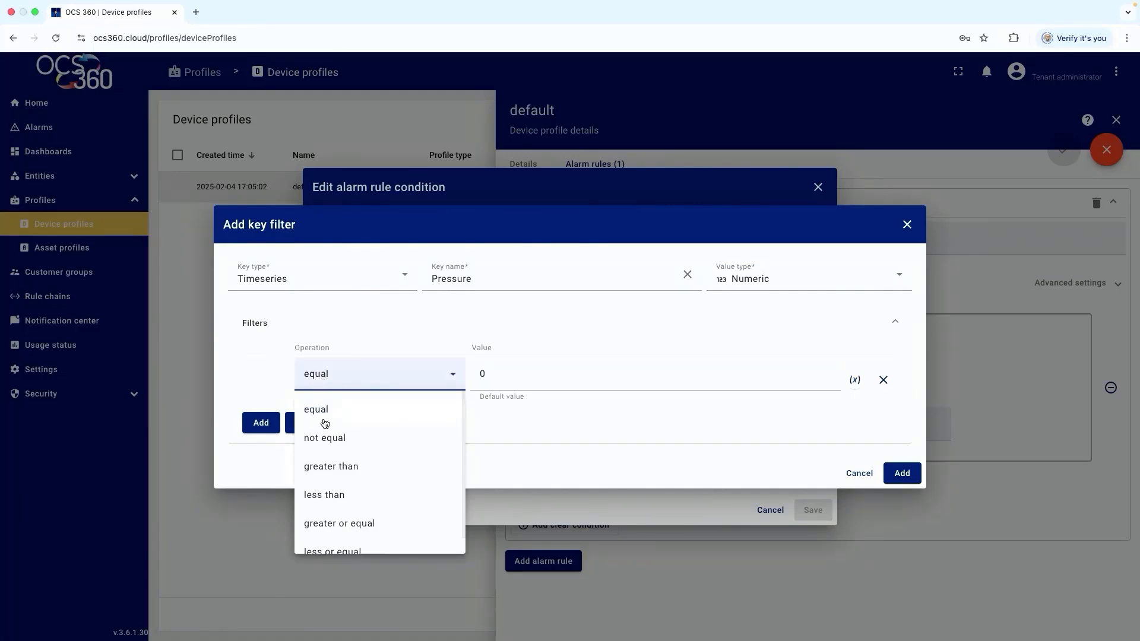
pyautogui.click(339, 524)
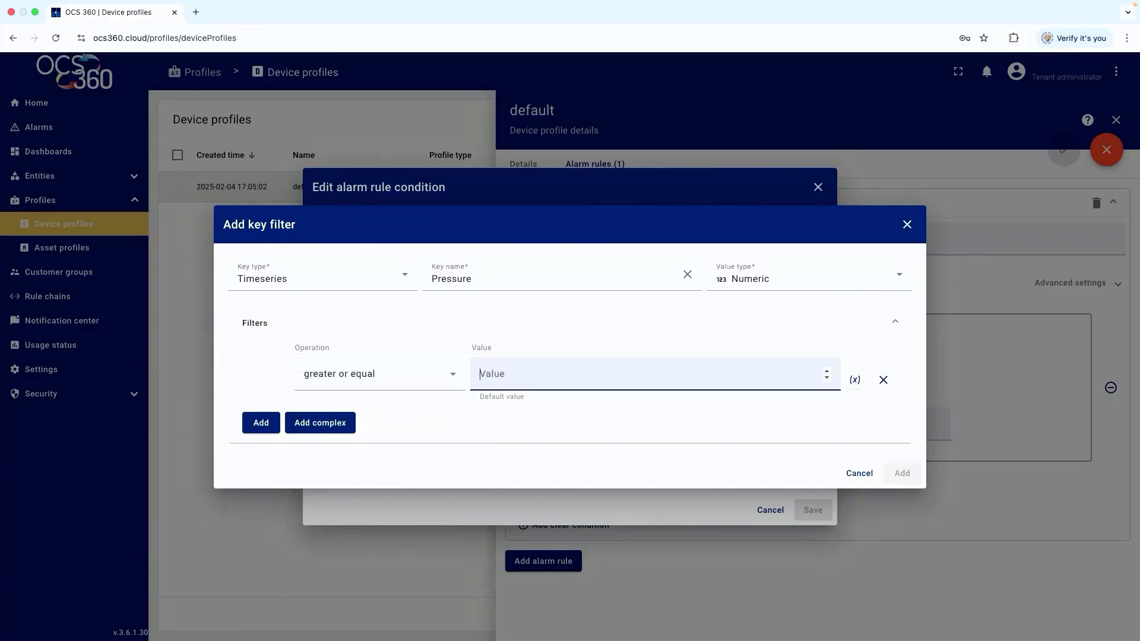
pyautogui.write('69')
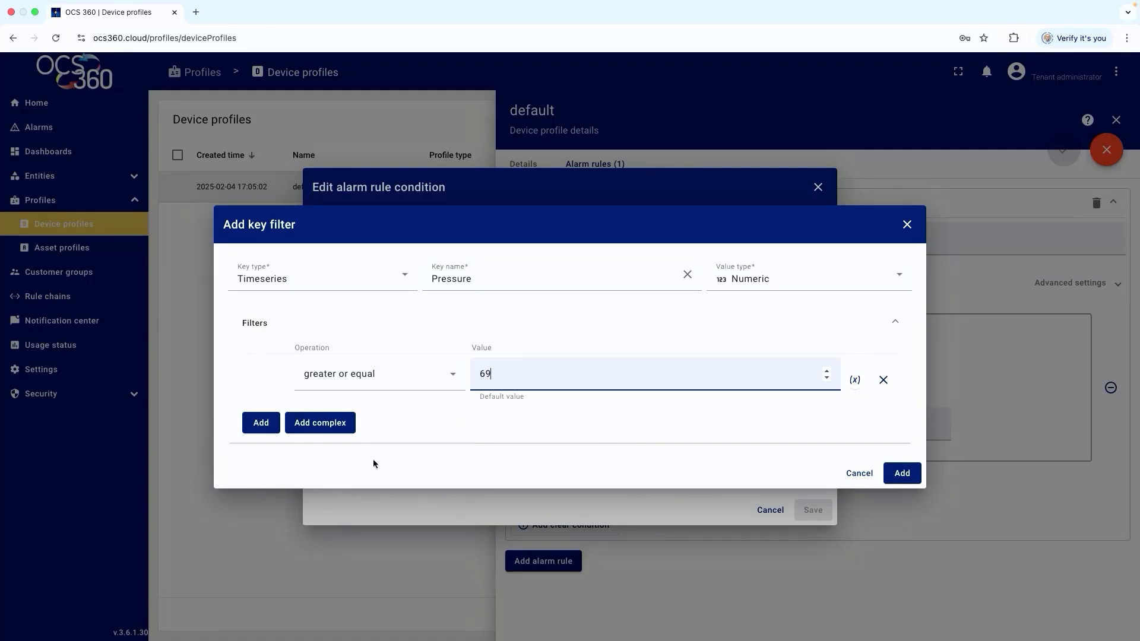
# - Add a second filter requiring Pressure to be less than 72 and add the key filter to the condition
pyautogui.click(269, 425)
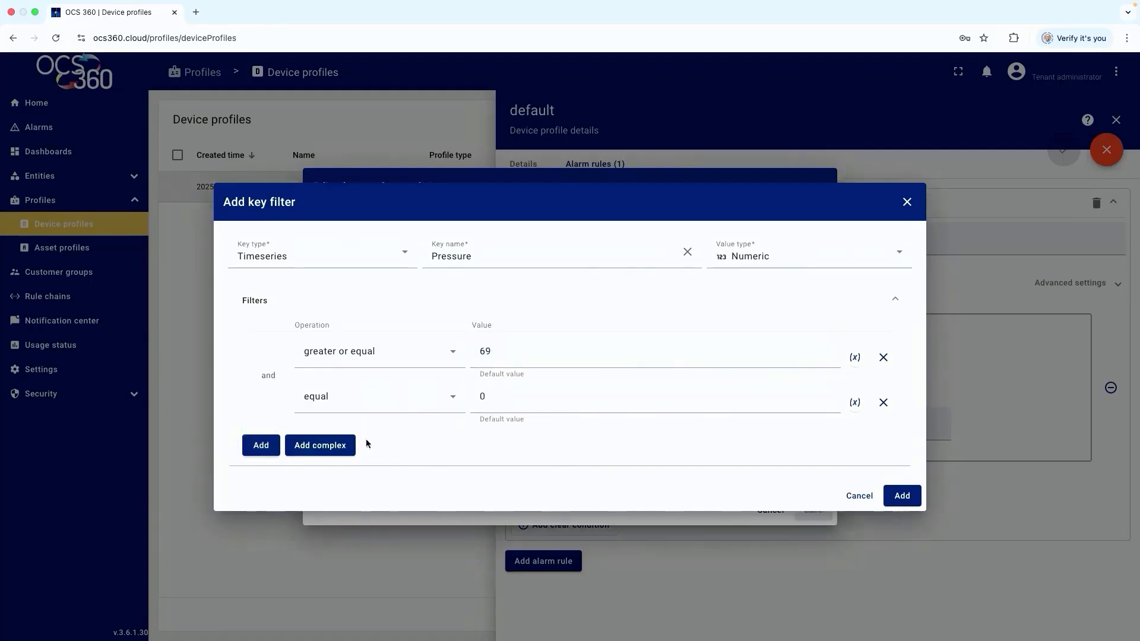
pyautogui.click(328, 397)
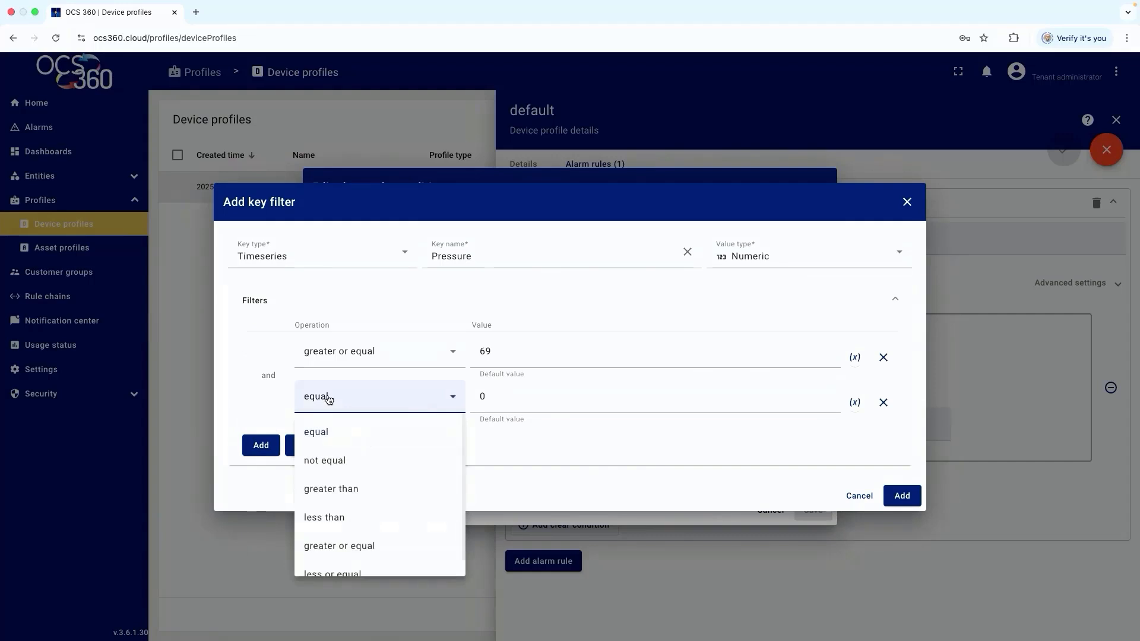
pyautogui.click(330, 517)
pyautogui.press('Tab')
pyautogui.write('72')
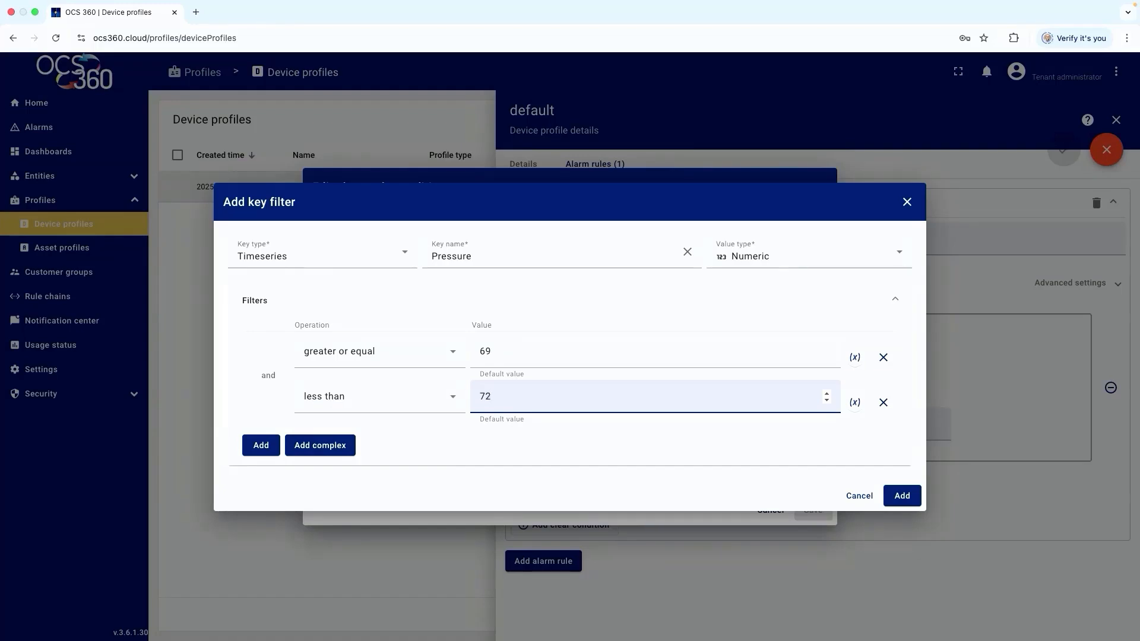
pyautogui.click(899, 496)
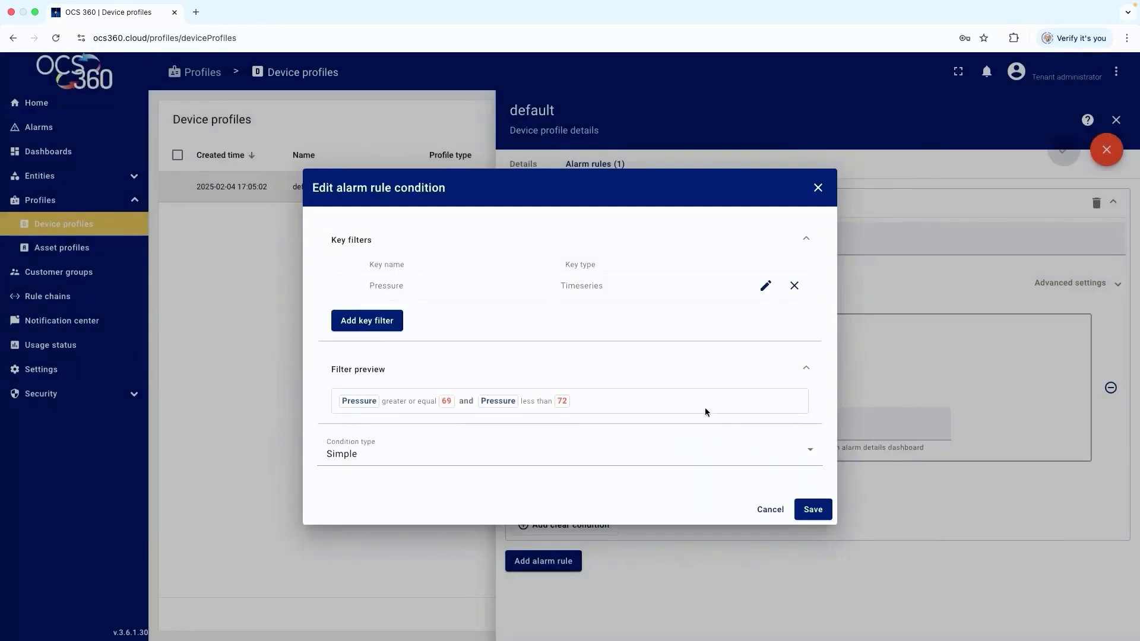
# - Save the alarm rule condition and the device profile changes, and collapse the saved rule
pyautogui.click(813, 509)
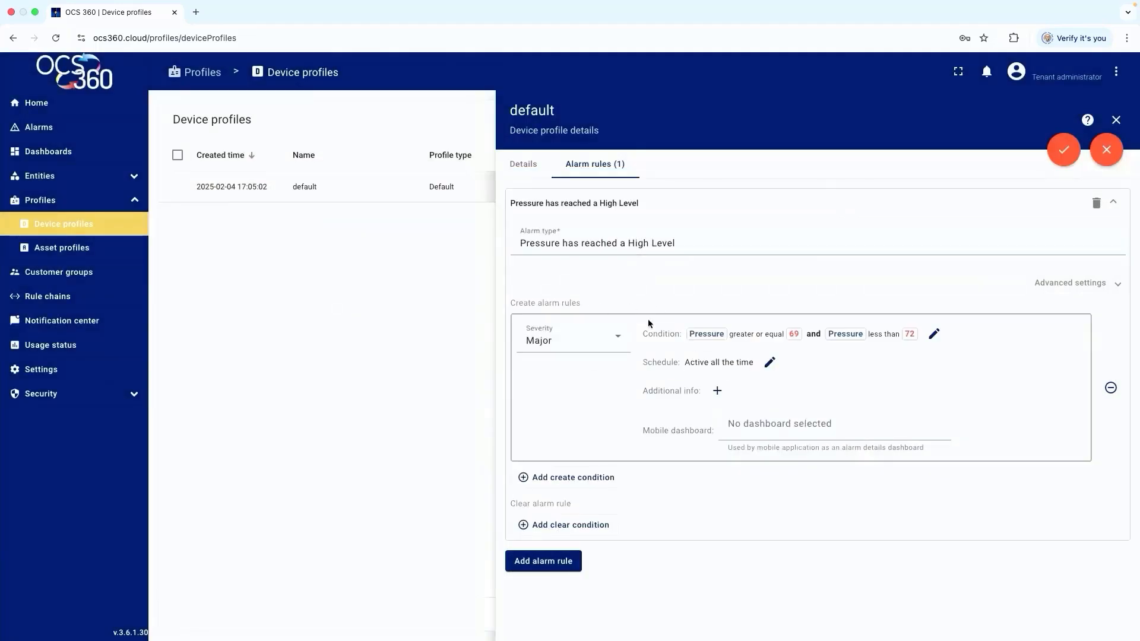
pyautogui.click(1063, 157)
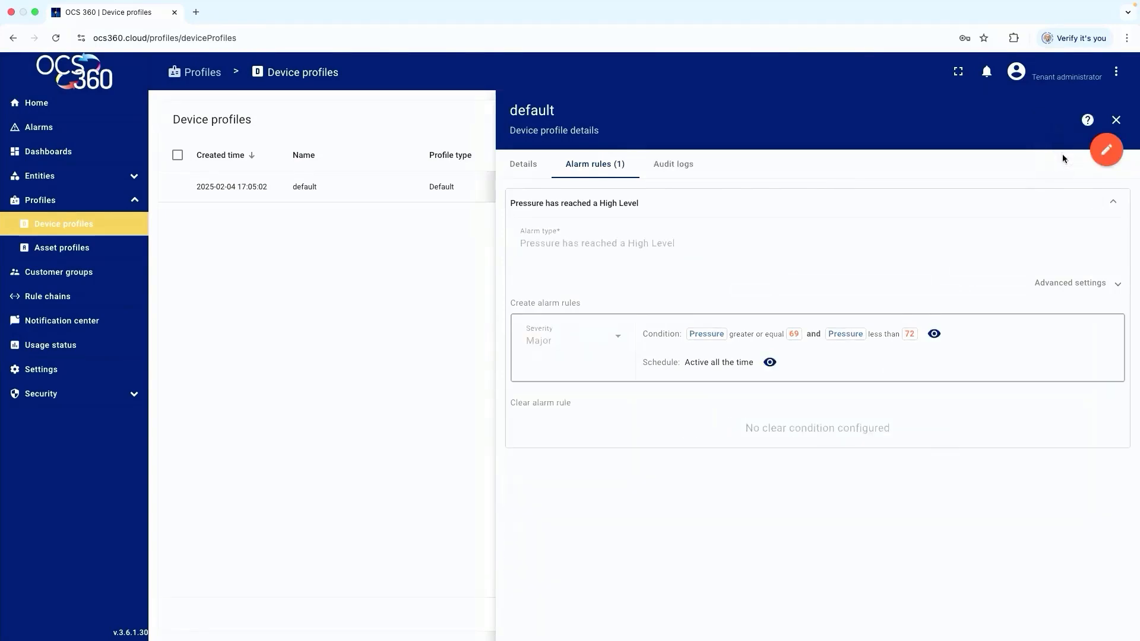
pyautogui.click(1113, 206)
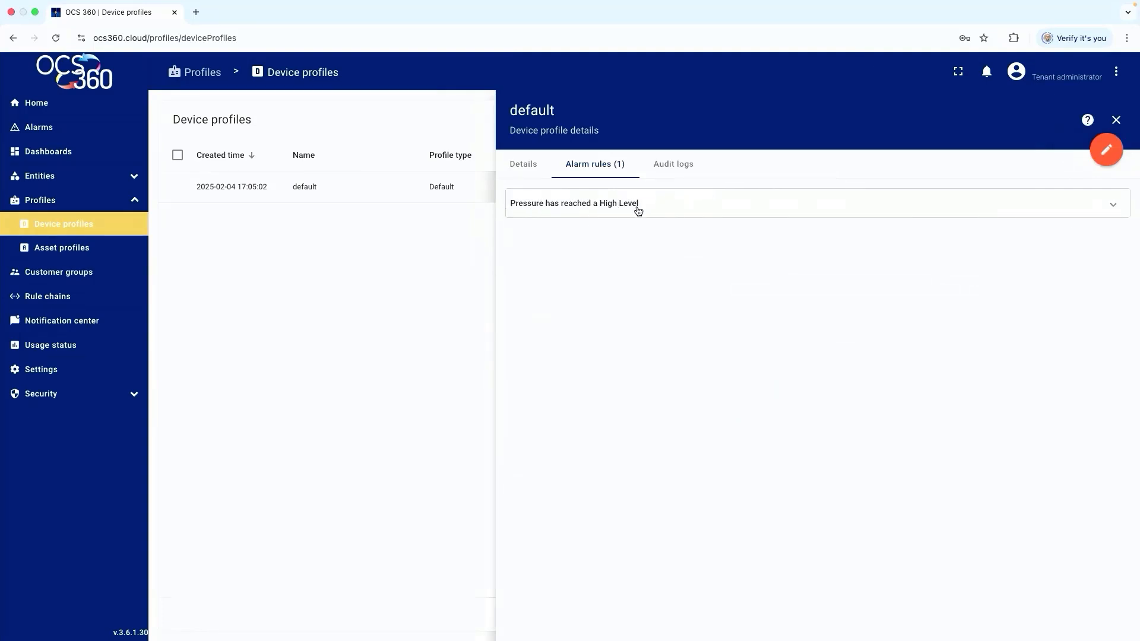
# - Add a second alarm rule to the default device profile with alarm type "Pressure has reached a Dangerous Level"
pyautogui.click(1107, 152)
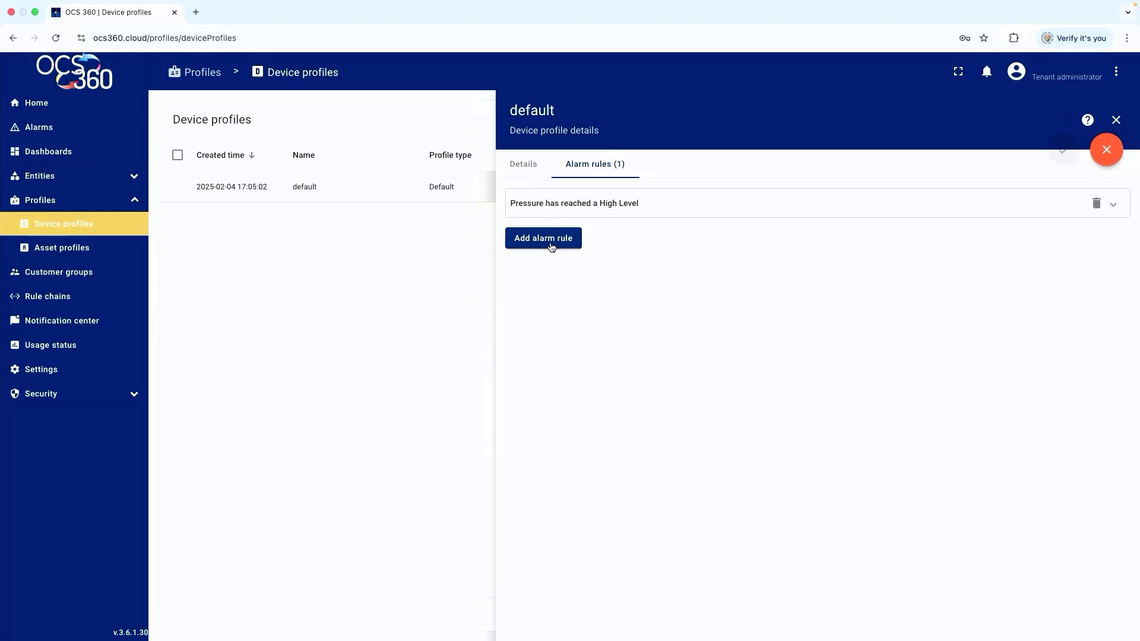
pyautogui.click(551, 248)
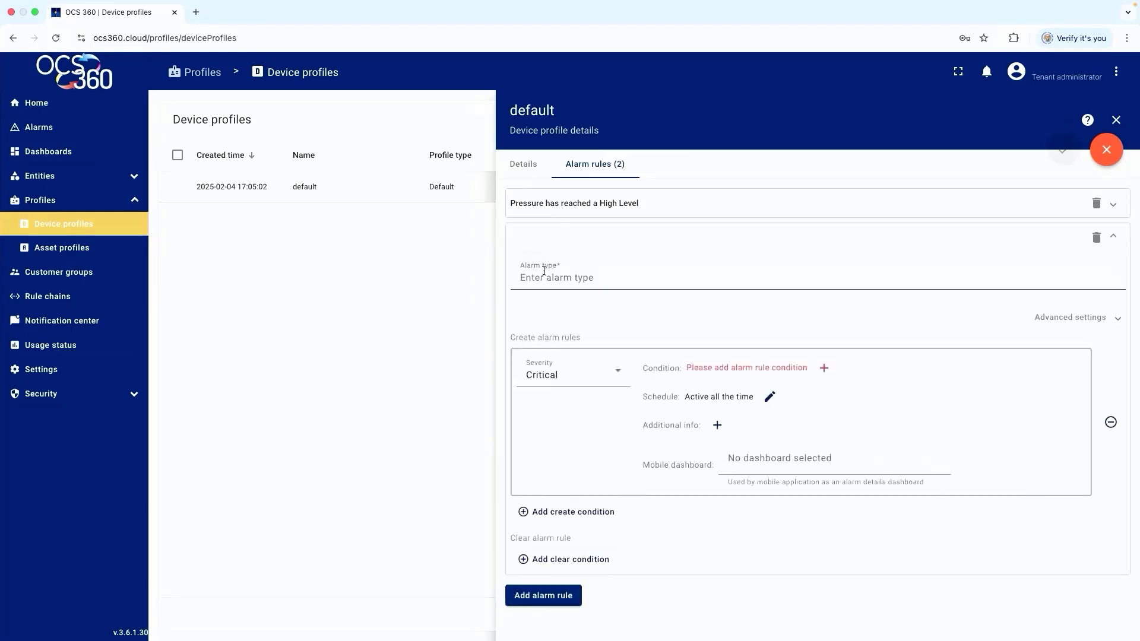
pyautogui.click(544, 281)
pyautogui.write('Pre')
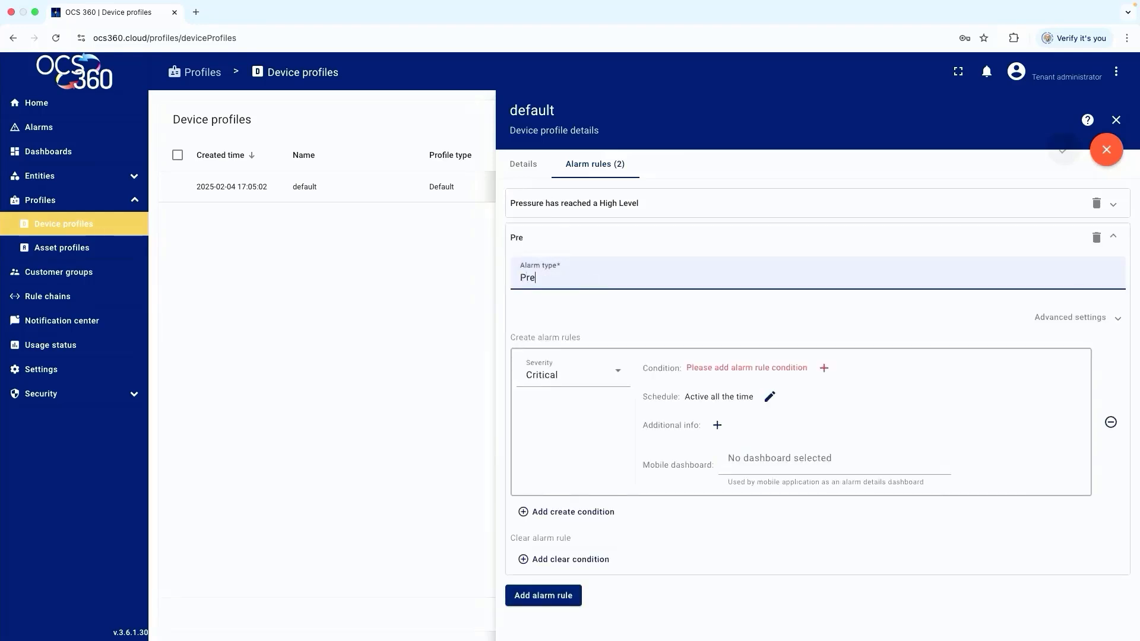
pyautogui.write('ssure has reacherd a')
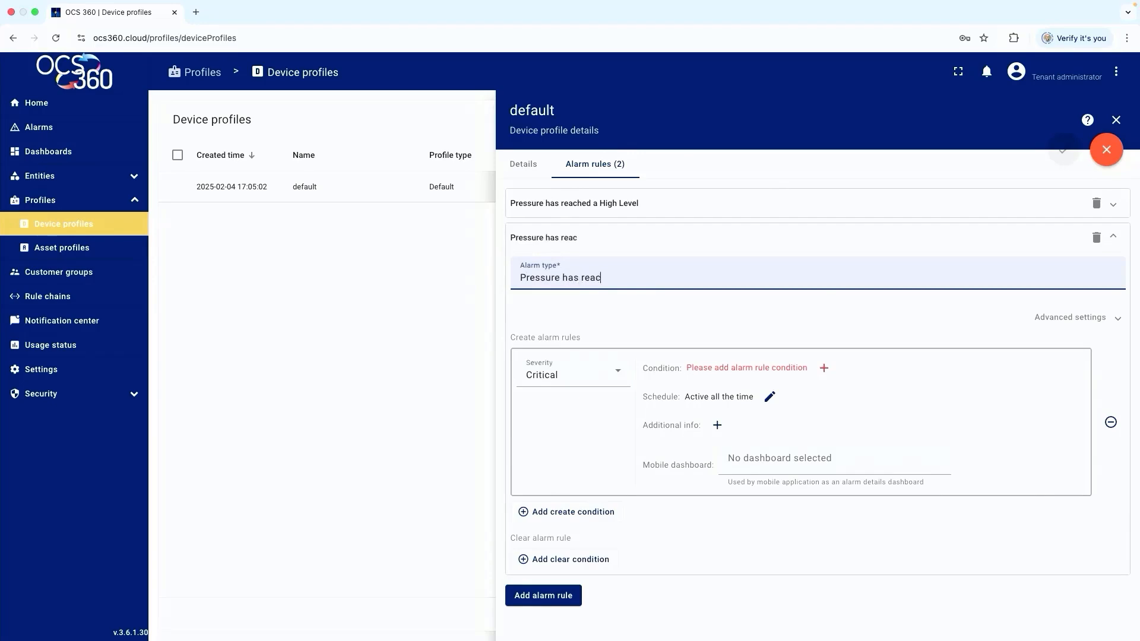
pyautogui.press('BackSpace')
pyautogui.press('BackSpace')
pyautogui.press('BackSpace')
pyautogui.press('BackSpace')
pyautogui.press('BackSpace')
pyautogui.write('d a Dange')
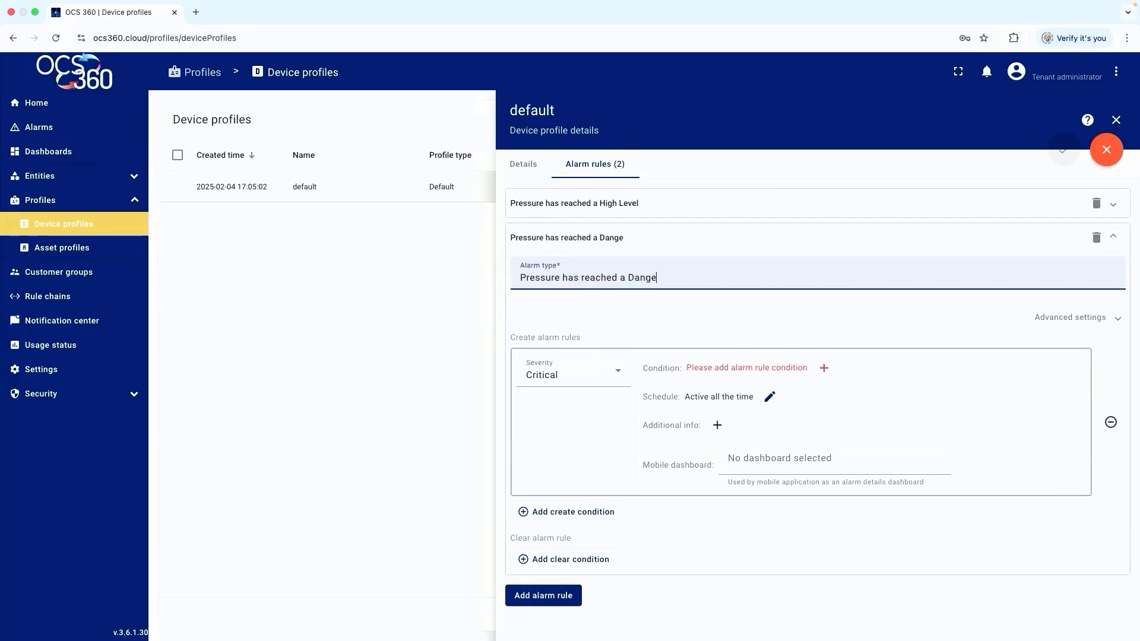
pyautogui.write('rous Level')
# - Start a key filter for the Dangerous Level rule's condition with key type Timeseries, key name Pressure and value type Numeric
pyautogui.click(824, 369)
pyautogui.click(380, 320)
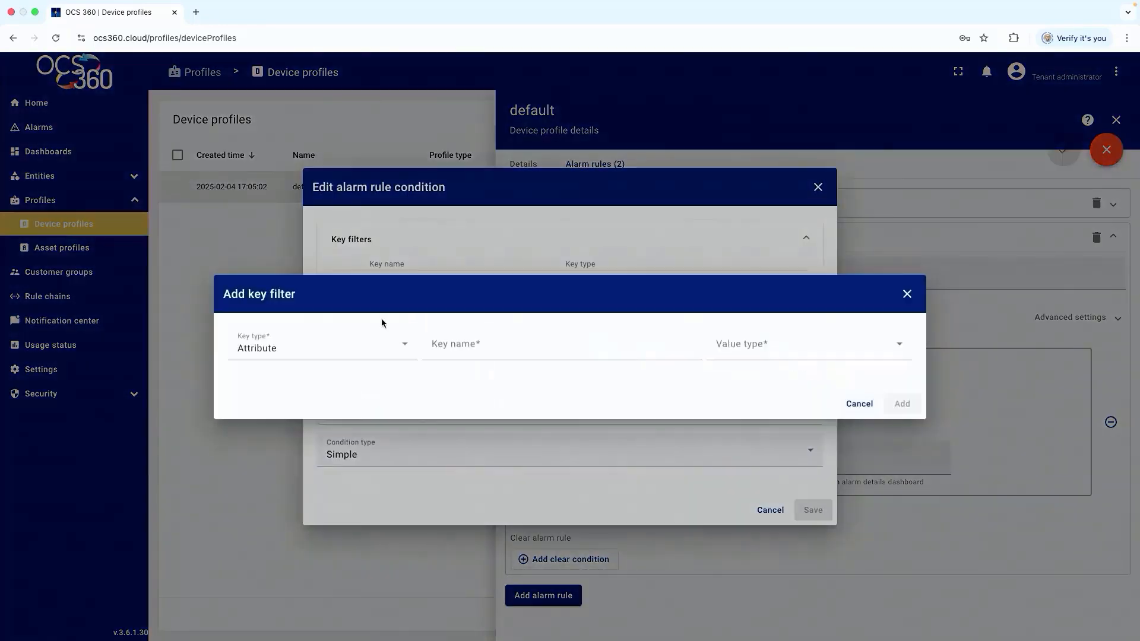
pyautogui.click(404, 351)
pyautogui.click(263, 405)
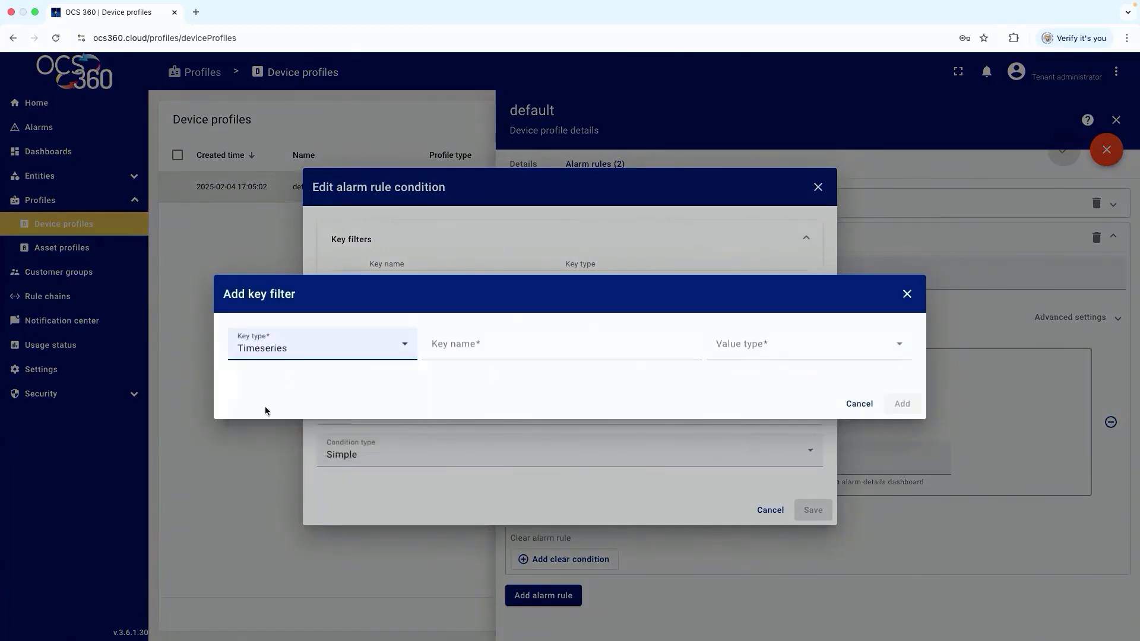
pyautogui.click(470, 347)
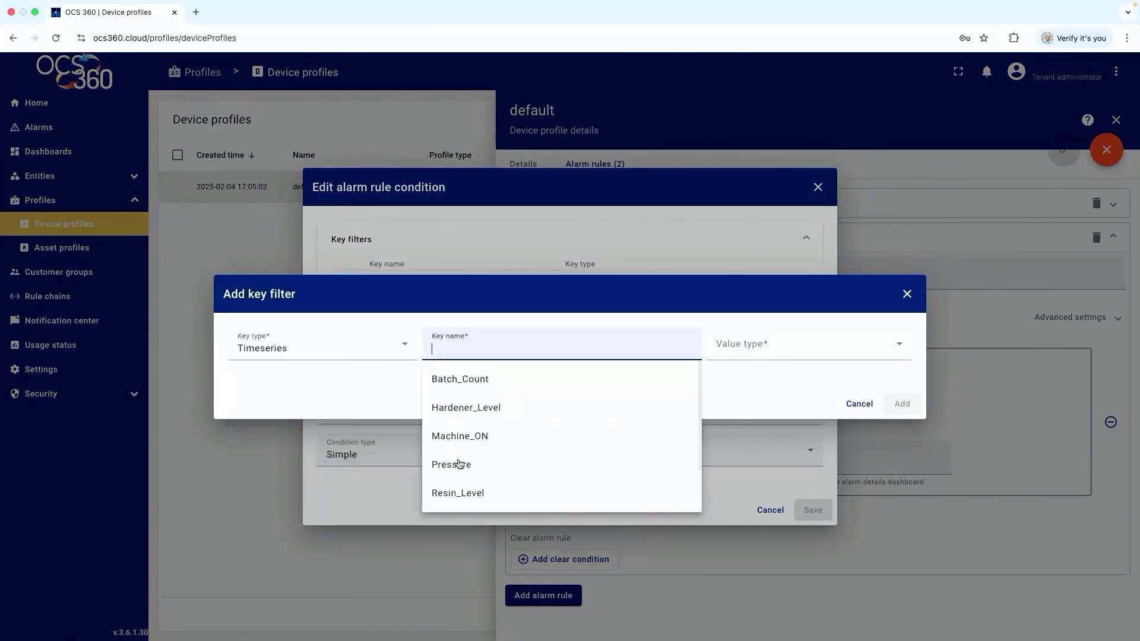
pyautogui.click(461, 465)
pyautogui.click(749, 347)
pyautogui.click(749, 409)
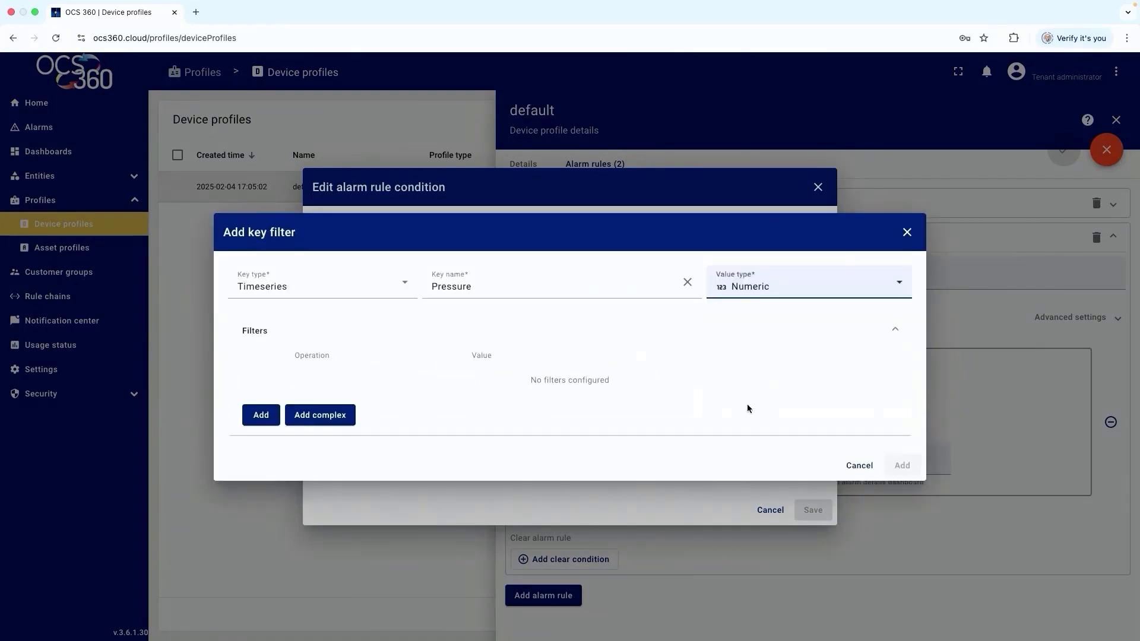
# - Add a filter requiring Pressure to be greater or equal to 72 and add the key filter to the condition
pyautogui.click(261, 415)
pyautogui.click(323, 374)
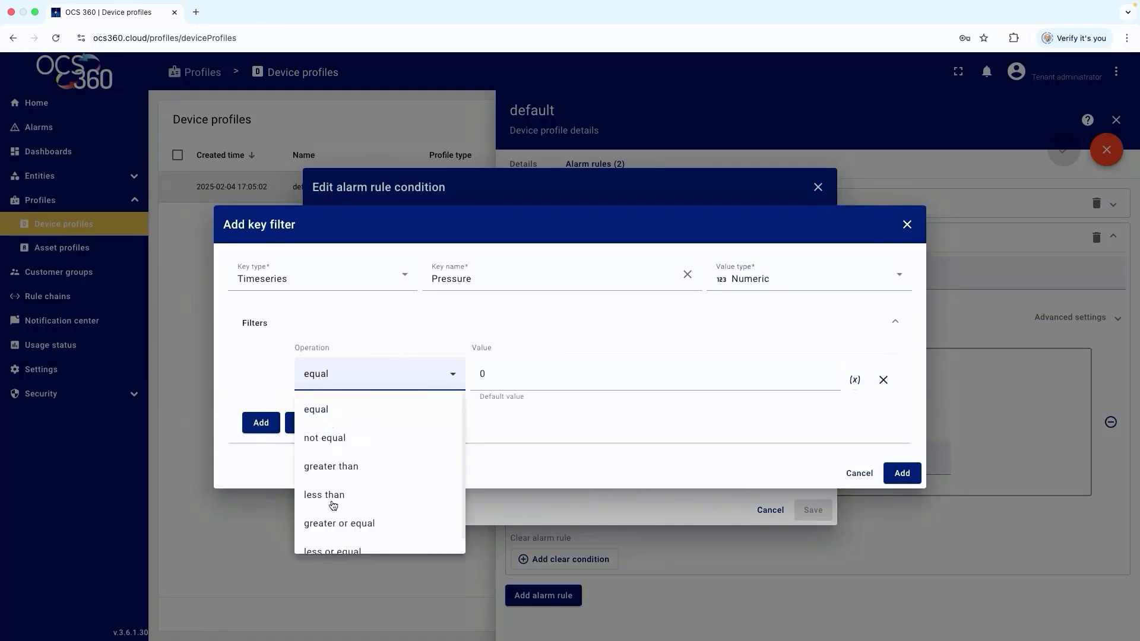
pyautogui.click(337, 523)
pyautogui.doubleClick(481, 374)
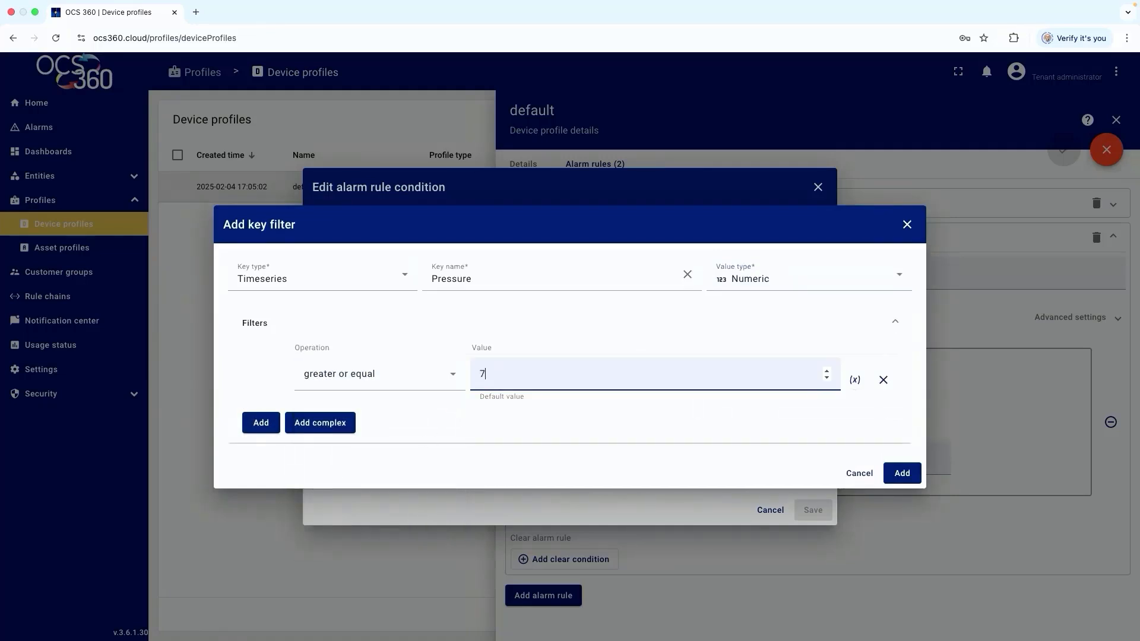
pyautogui.write('72')
pyautogui.click(892, 474)
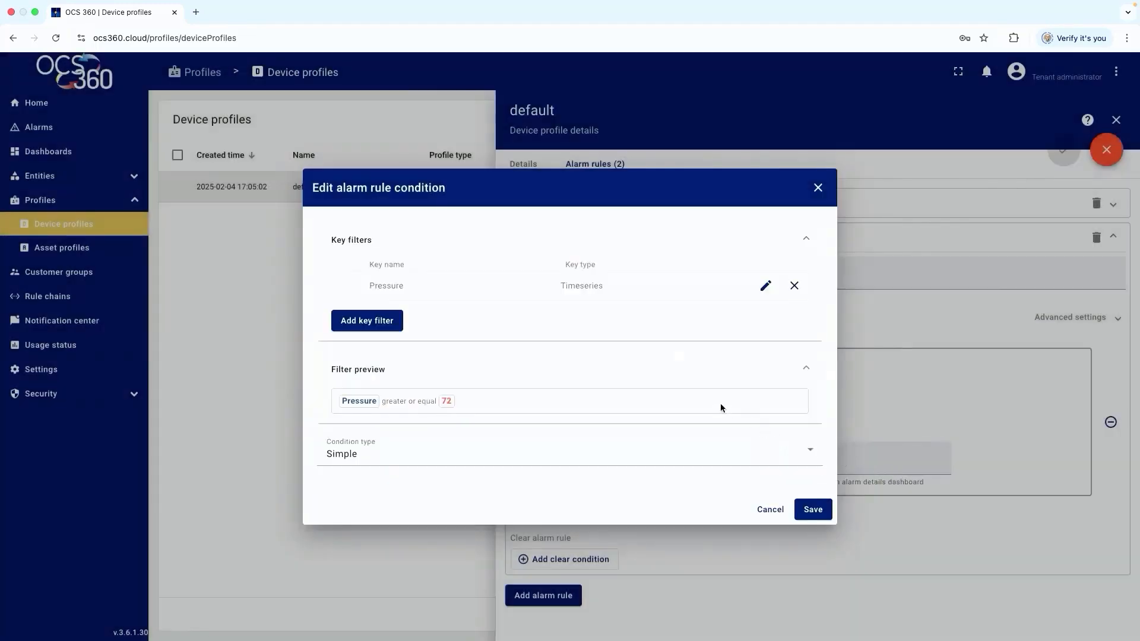
# - Save the Dangerous Level rule's condition, apply the device profile changes and collapse the rule
pyautogui.click(809, 509)
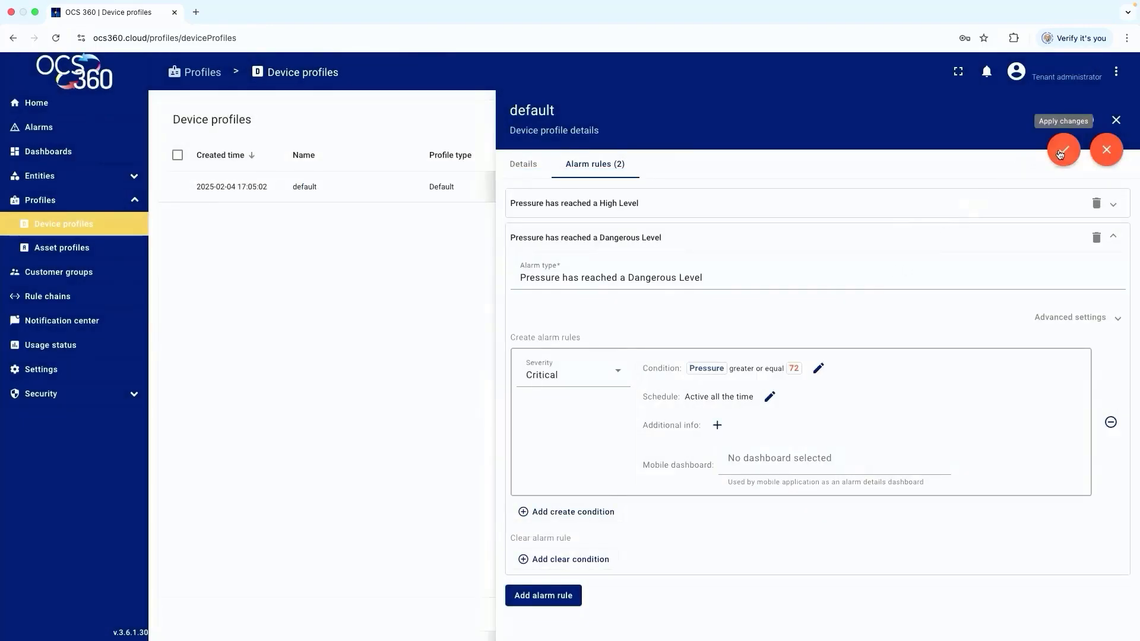
pyautogui.click(1062, 152)
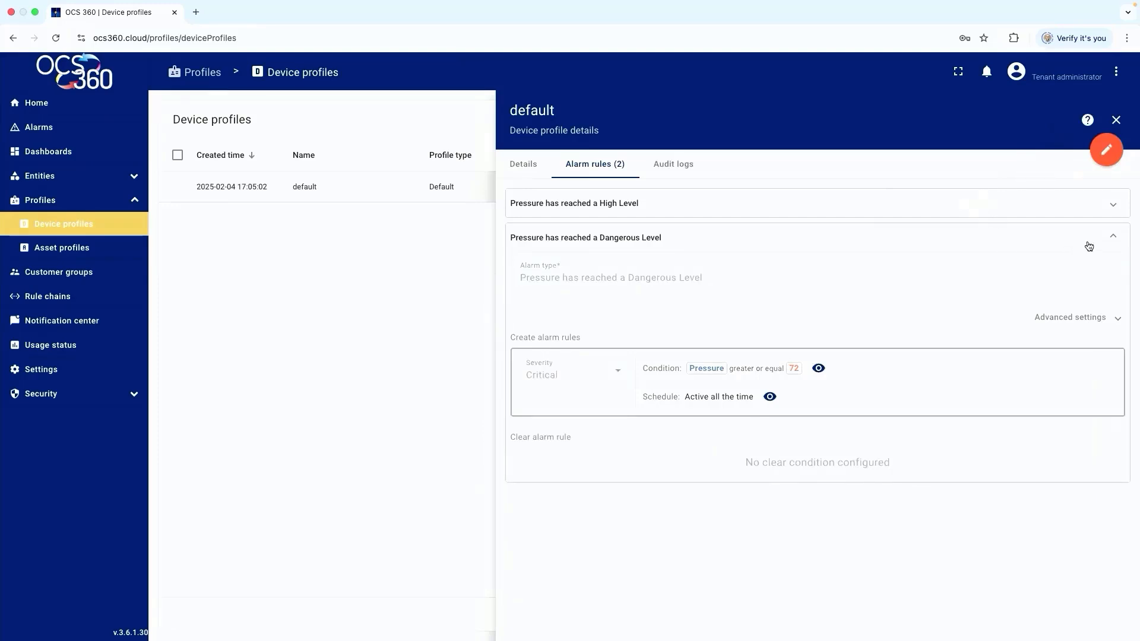
pyautogui.click(1112, 236)
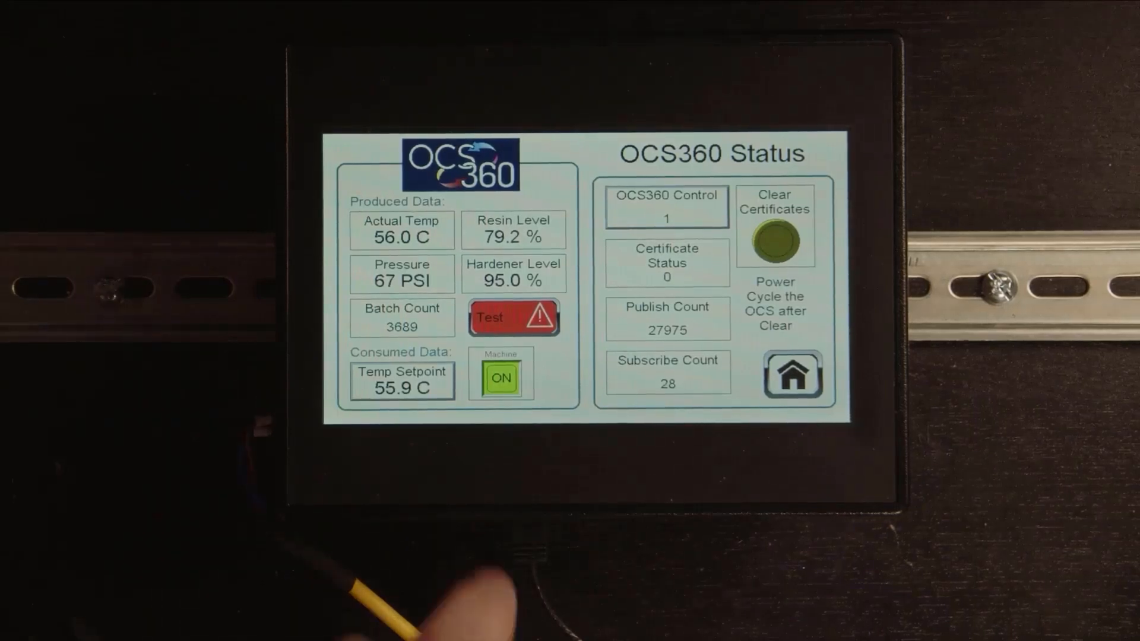
pyautogui.click(515, 317)
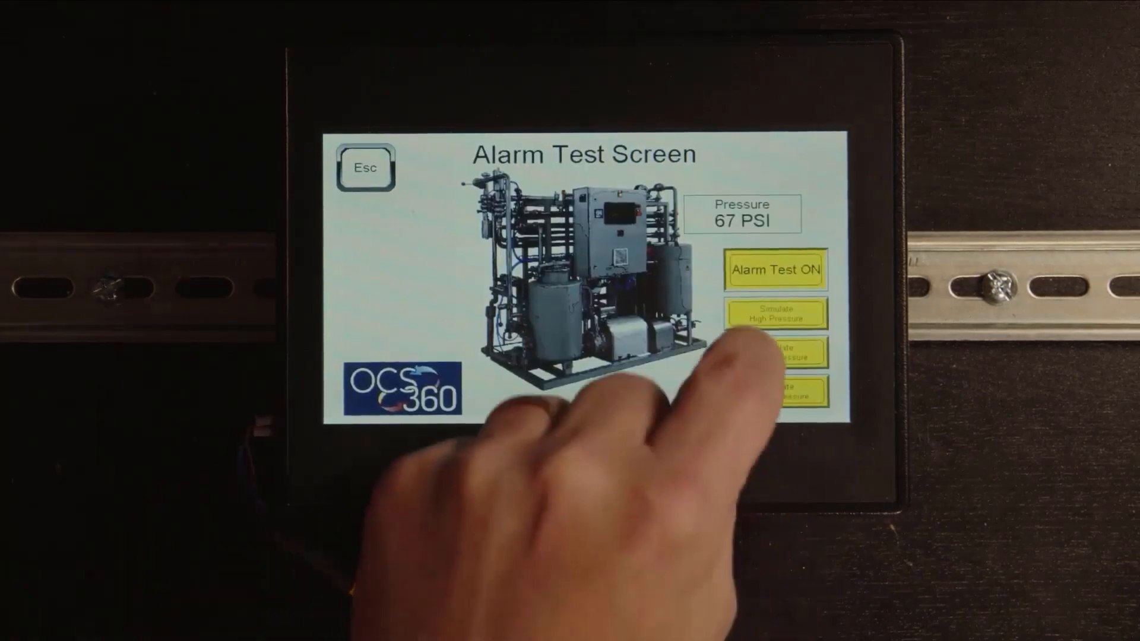
pyautogui.click(763, 312)
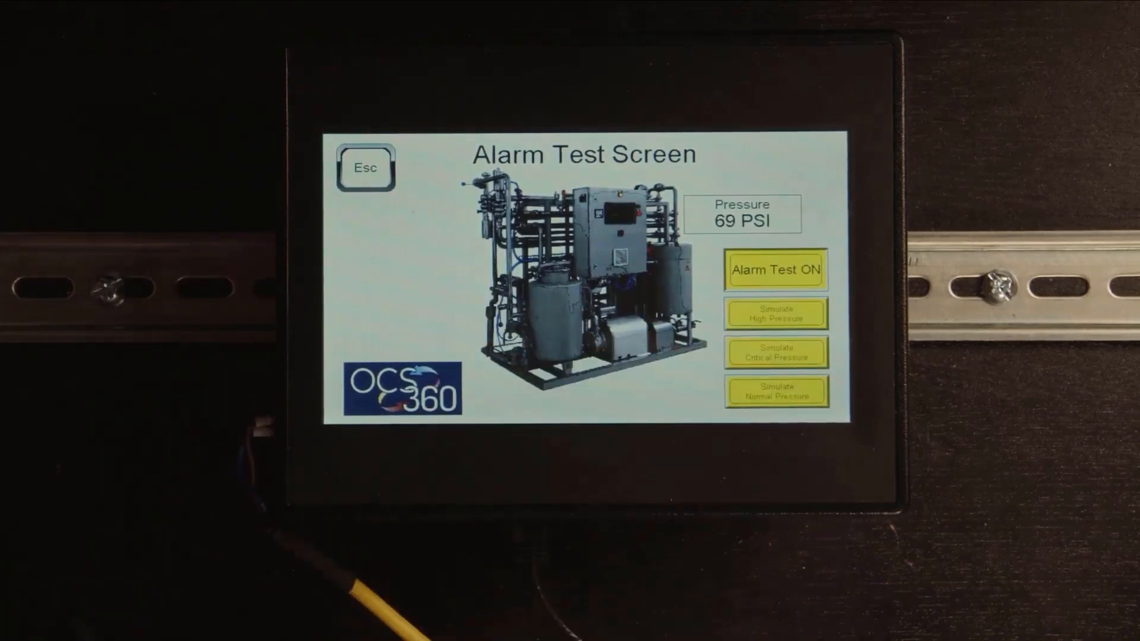
pyautogui.click(366, 167)
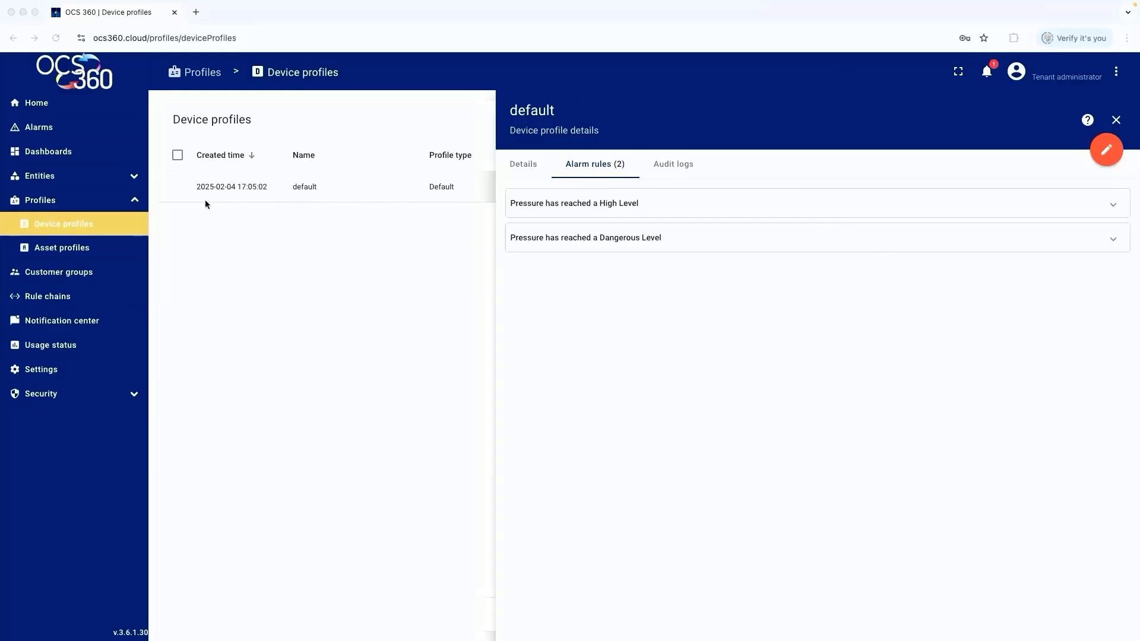
# - Acknowledge the EpoxyMatic alarm "Pressure has reached a High Level" in the alarms list and close its details
pyautogui.click(39, 131)
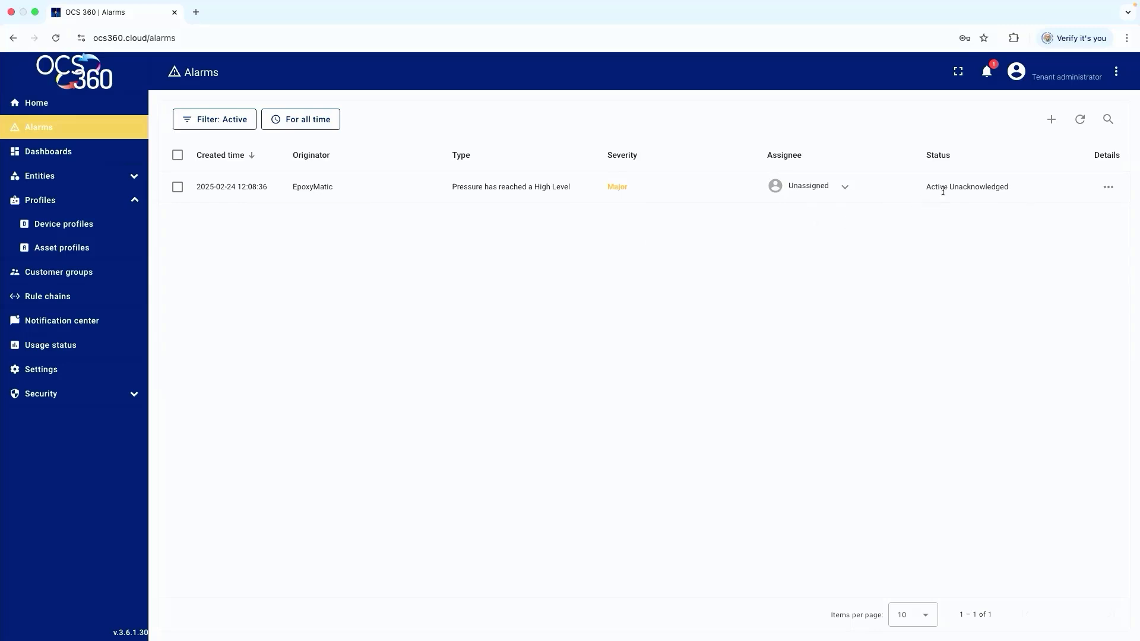
pyautogui.click(1108, 190)
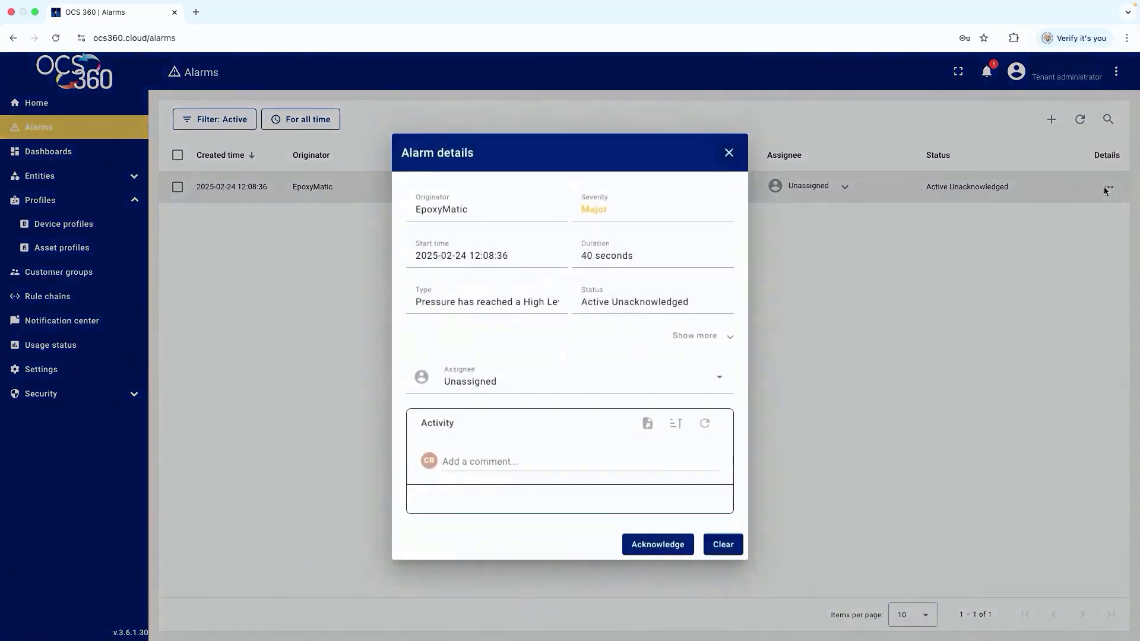
pyautogui.click(654, 544)
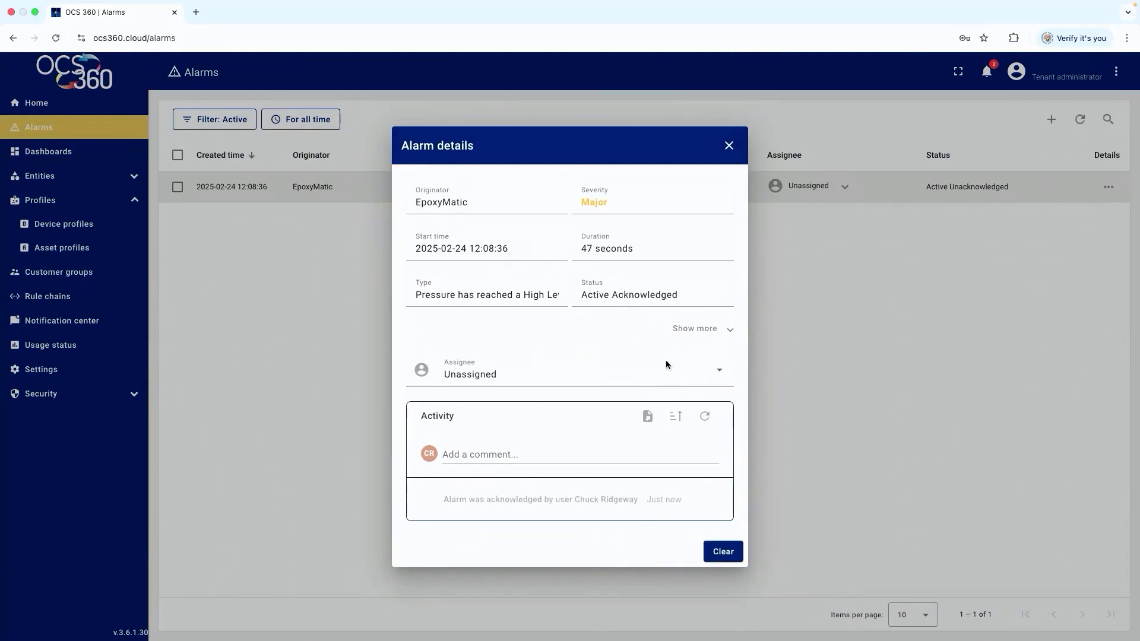
pyautogui.click(727, 144)
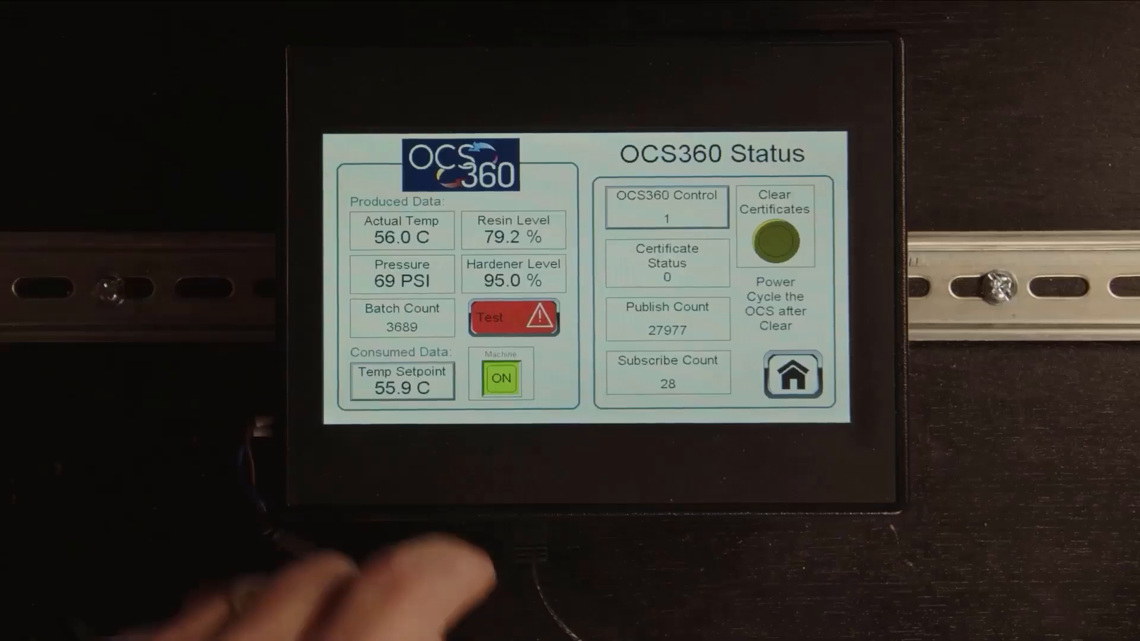
pyautogui.click(513, 317)
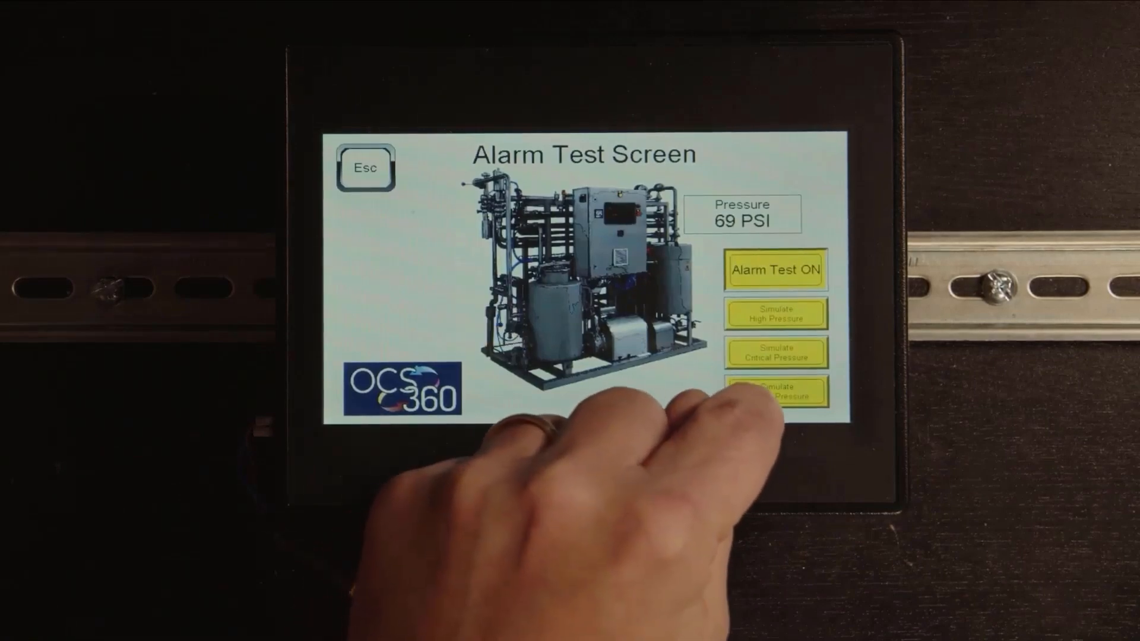
pyautogui.click(772, 392)
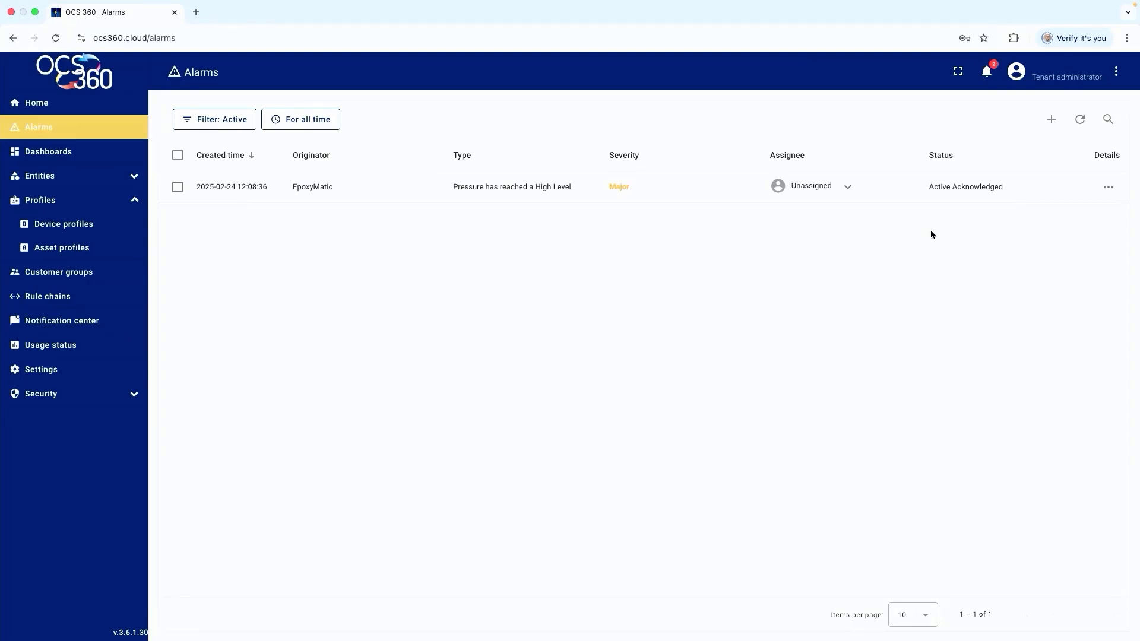
# - Clear the acknowledged EpoxyMatic high pressure alarm and close its details
pyautogui.click(1107, 189)
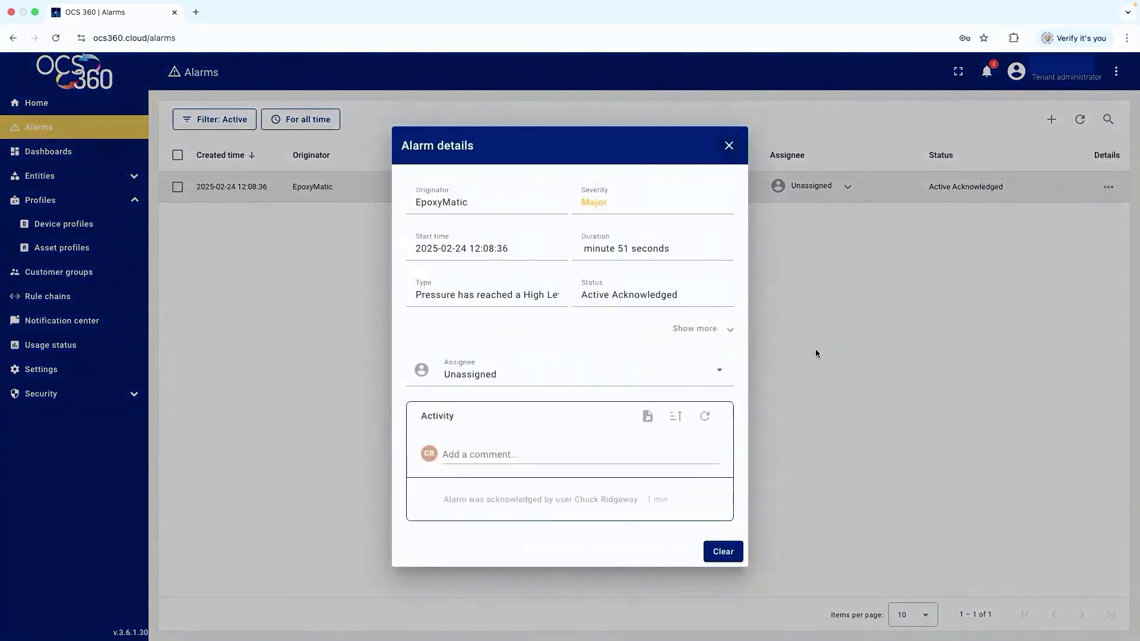
pyautogui.click(727, 556)
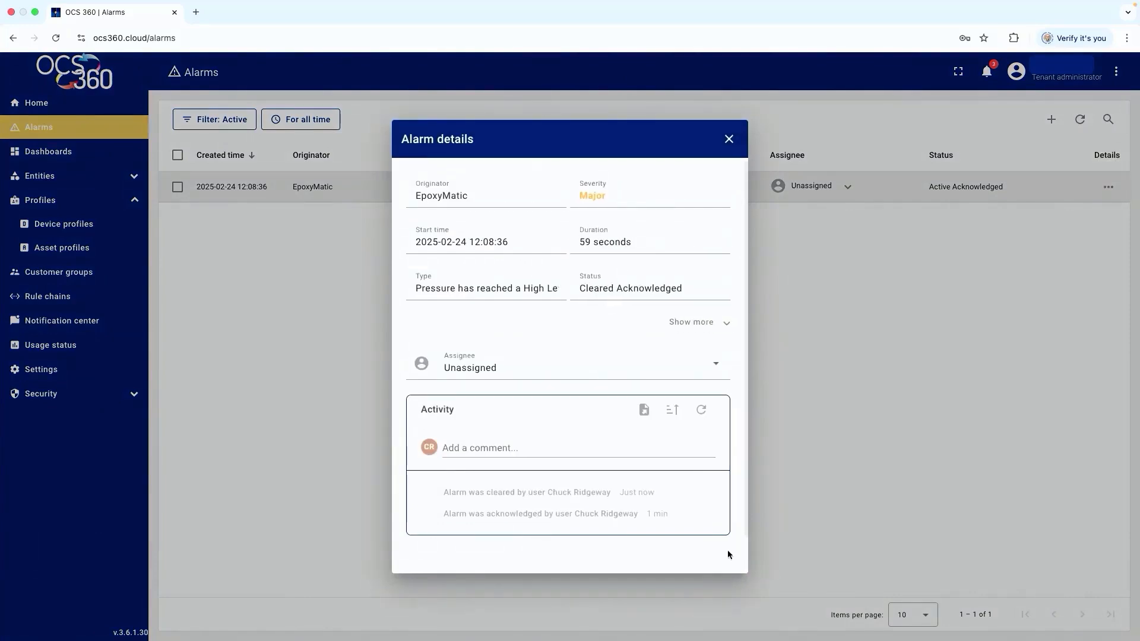
pyautogui.click(728, 139)
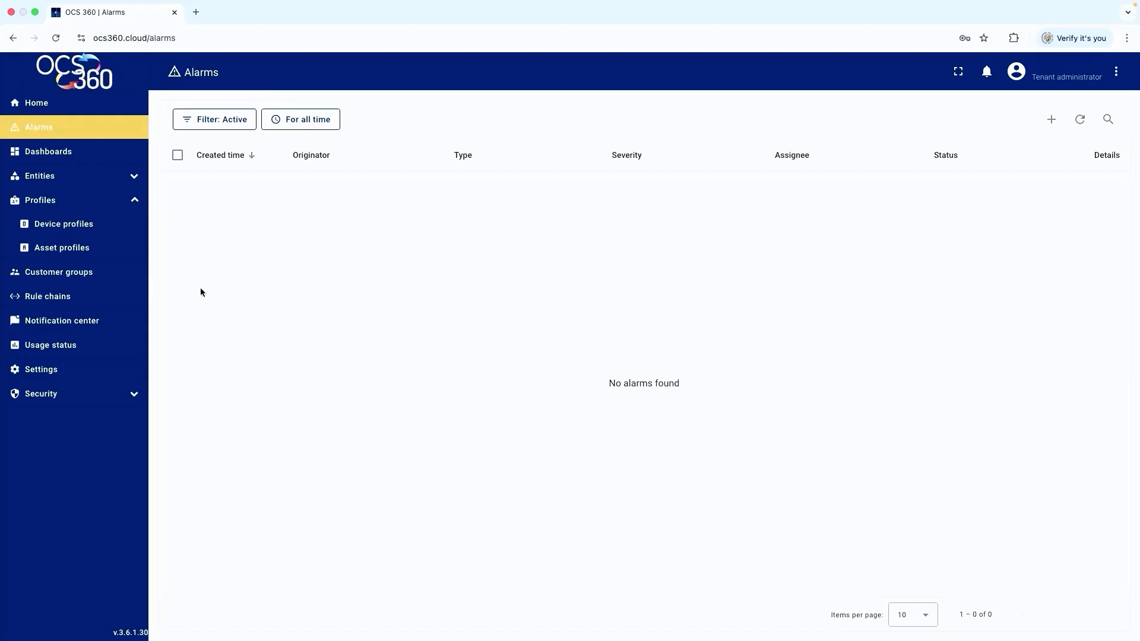
# - Review the notification center's rules and open the "New alarm notification" template for editing
pyautogui.click(101, 322)
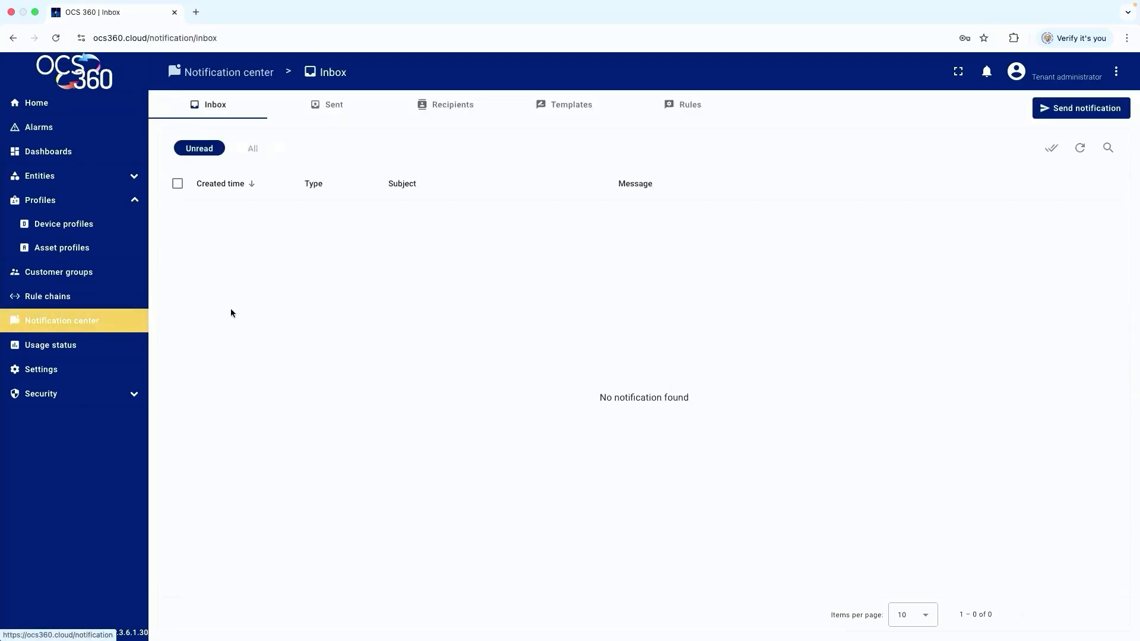
pyautogui.click(692, 109)
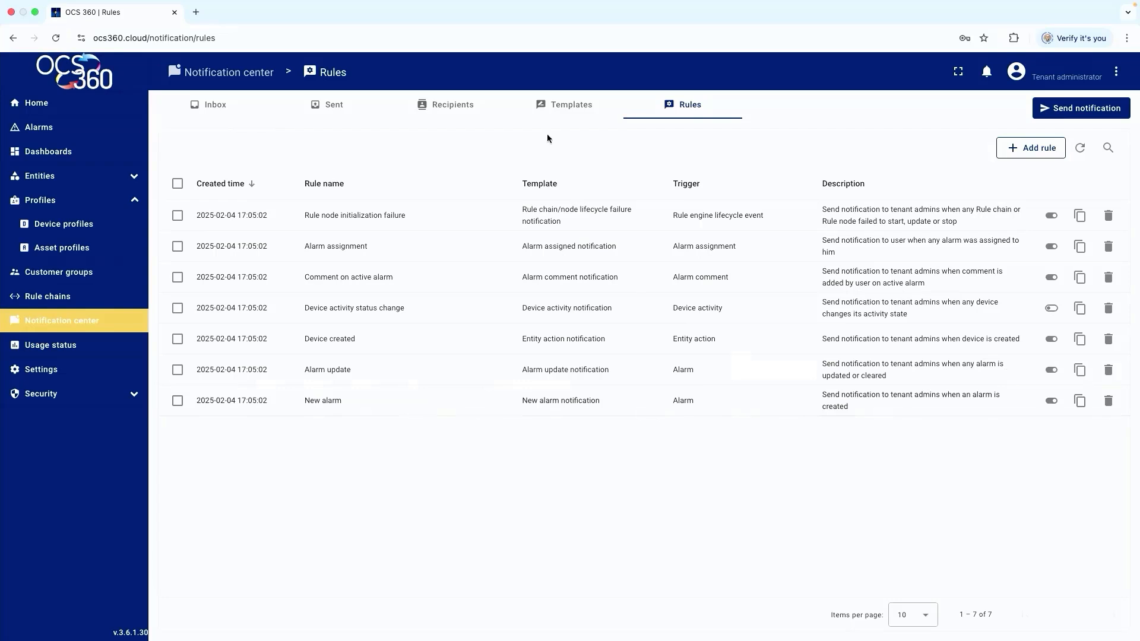
pyautogui.click(564, 111)
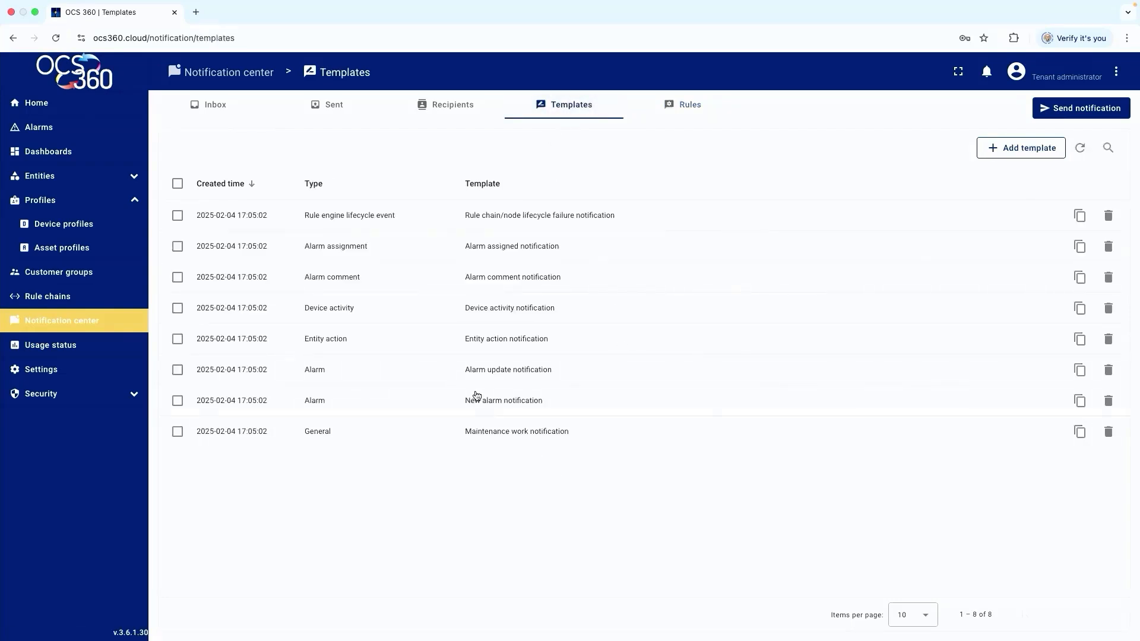
pyautogui.click(523, 406)
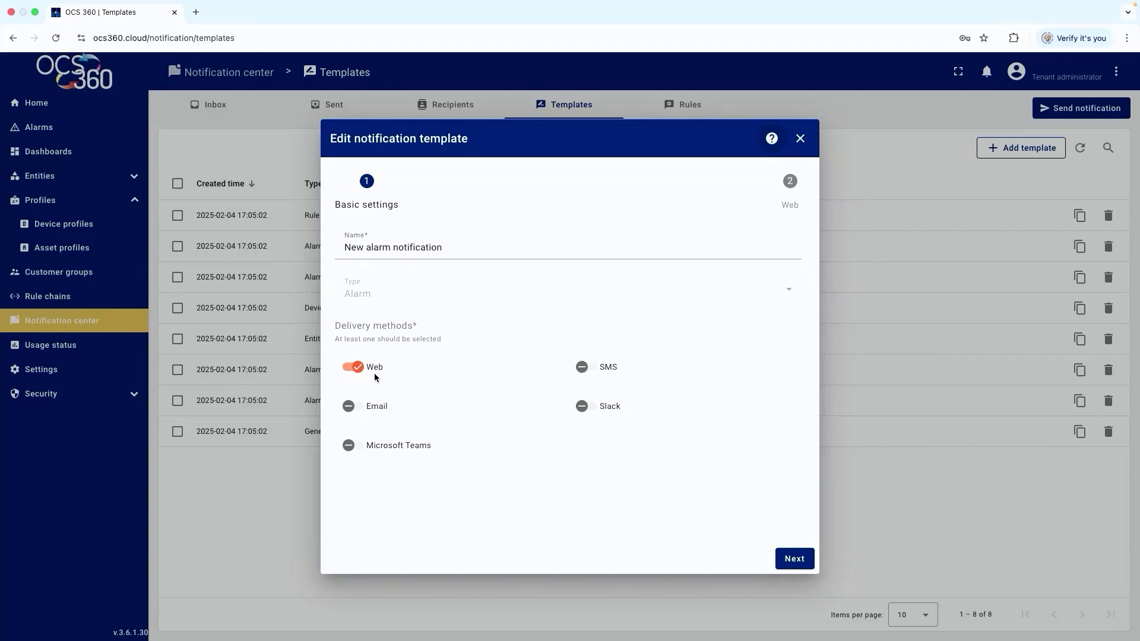
# - Enable the Email and SMS delivery methods for the template, keep the web message as is and advance to the email settings
pyautogui.click(364, 408)
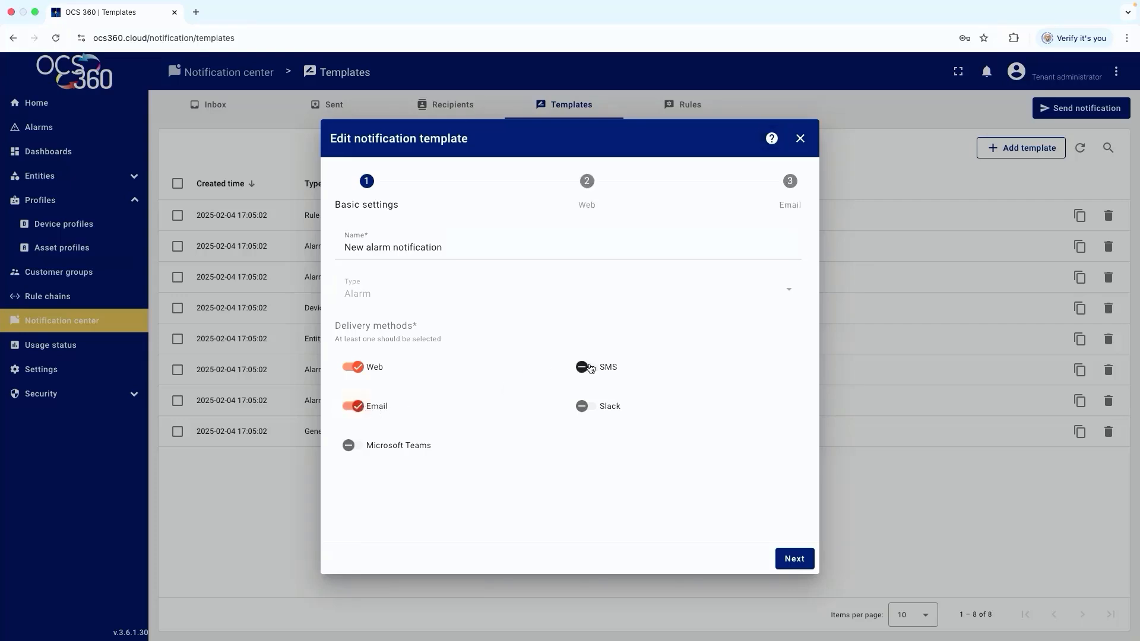
pyautogui.click(592, 369)
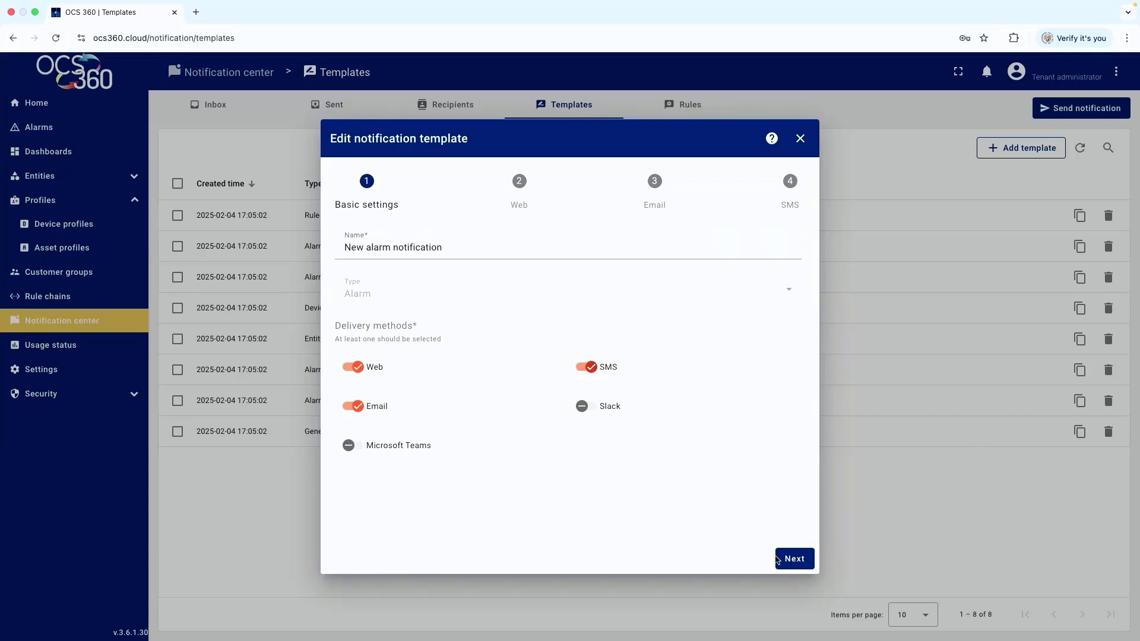
pyautogui.click(793, 560)
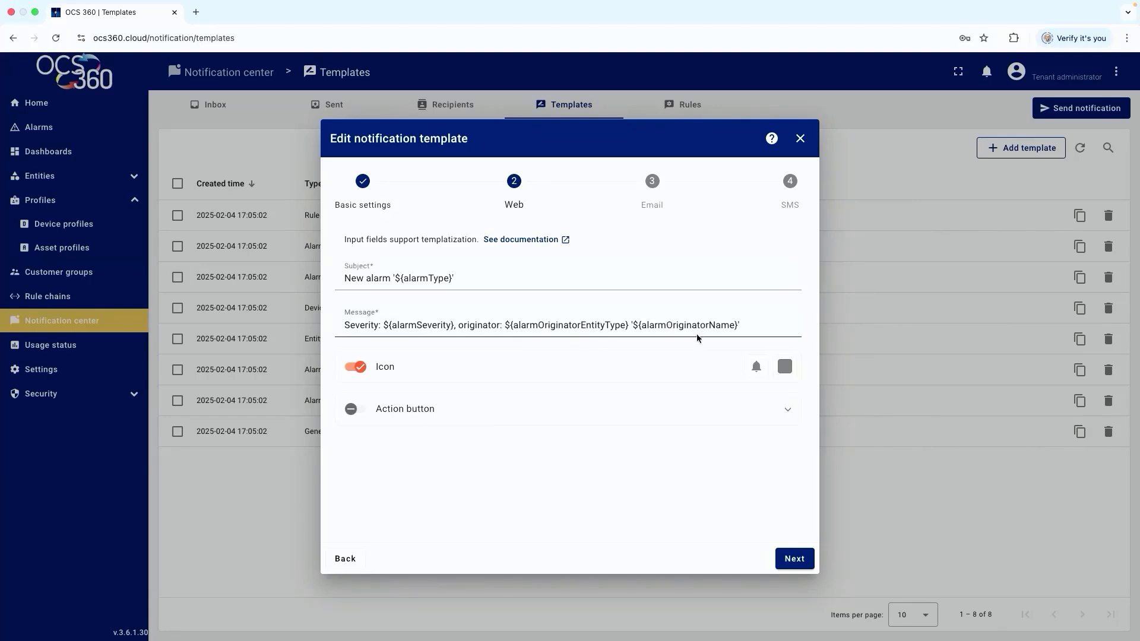
pyautogui.click(795, 561)
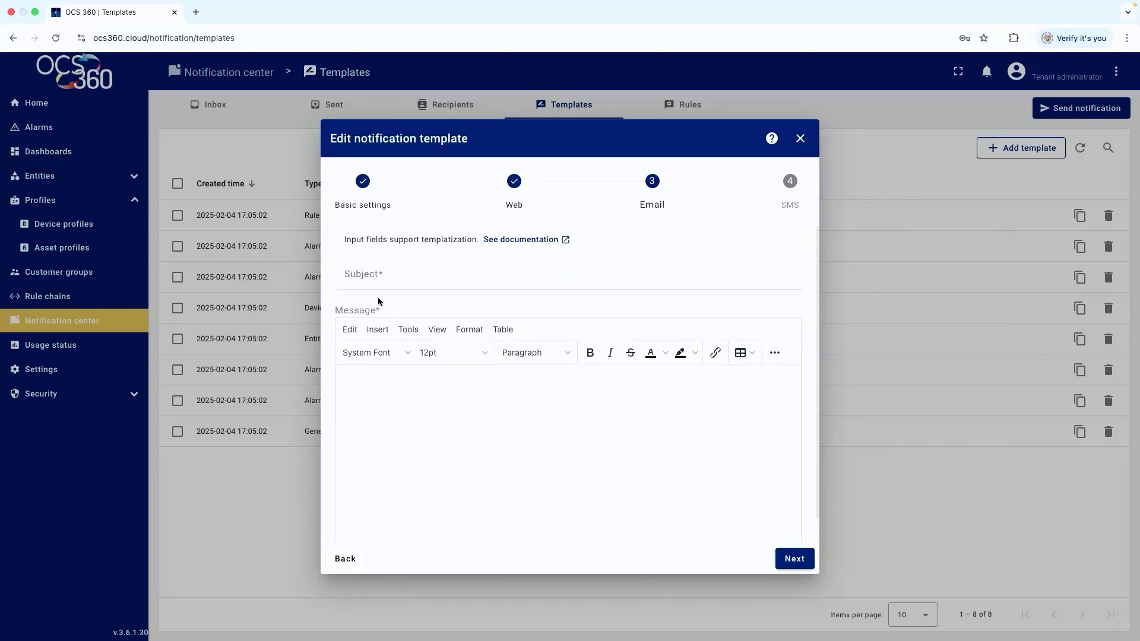
# - Copy the web notification's subject "New alarm '${alarmType}'" into the email subject
pyautogui.click(350, 561)
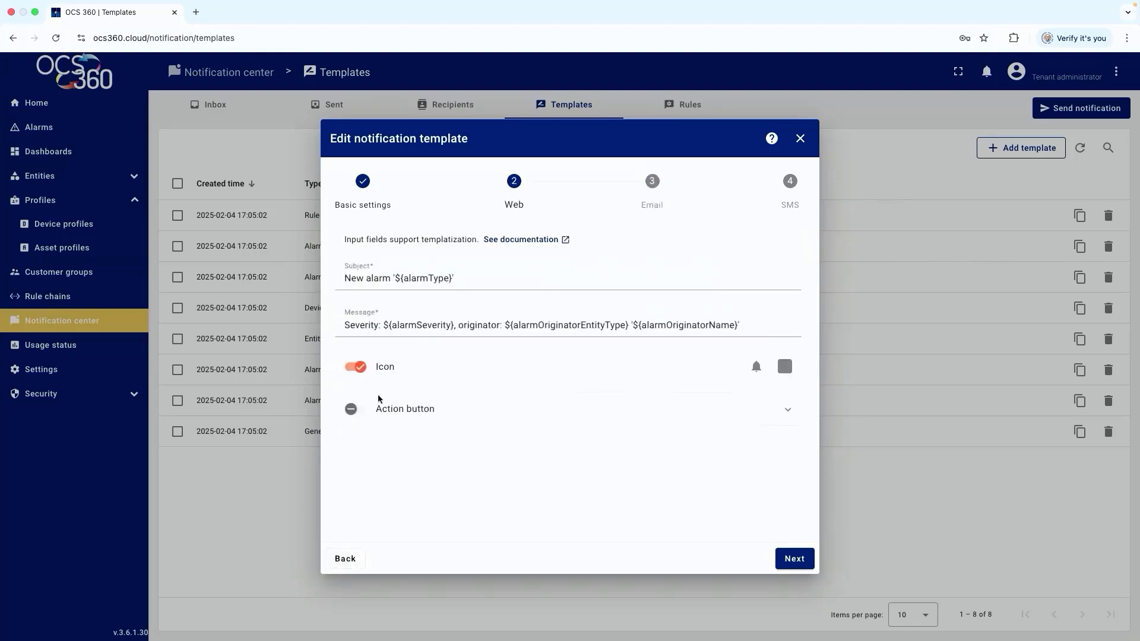
pyautogui.moveTo(470, 273); pyautogui.dragTo(343, 278)
pyautogui.rightClick(362, 278)
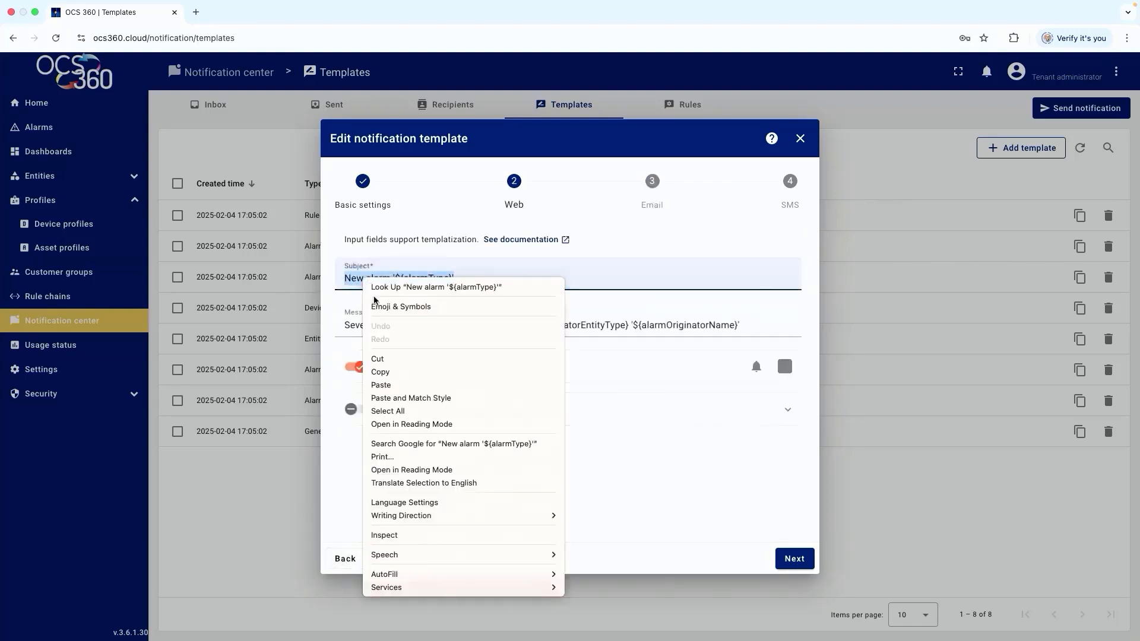
pyautogui.click(382, 373)
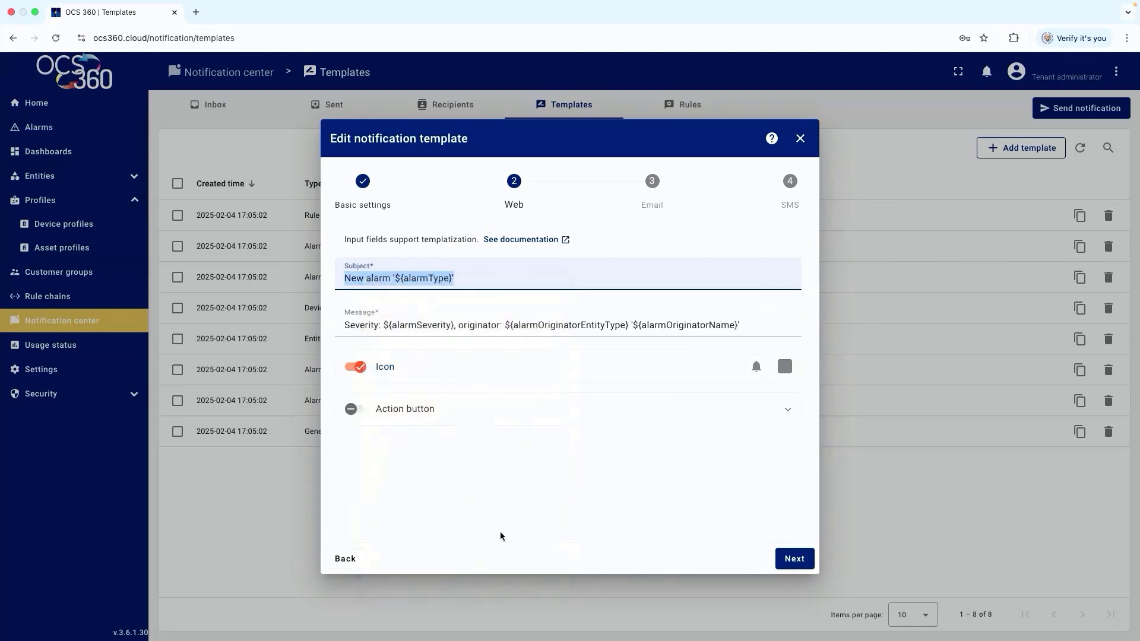
pyautogui.click(789, 564)
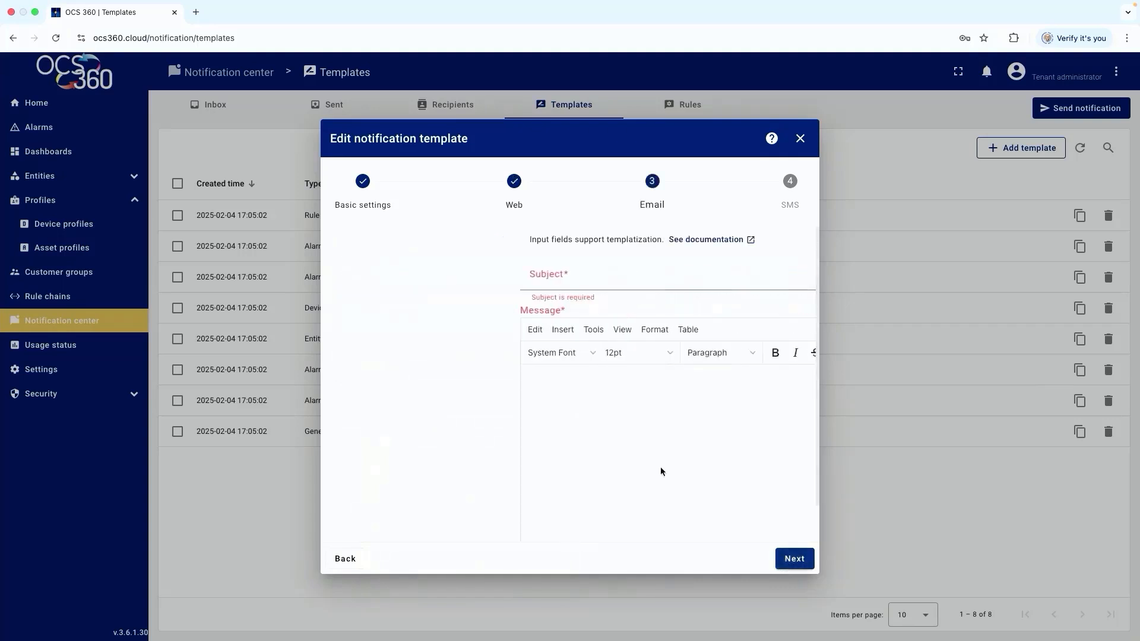
pyautogui.click(349, 275)
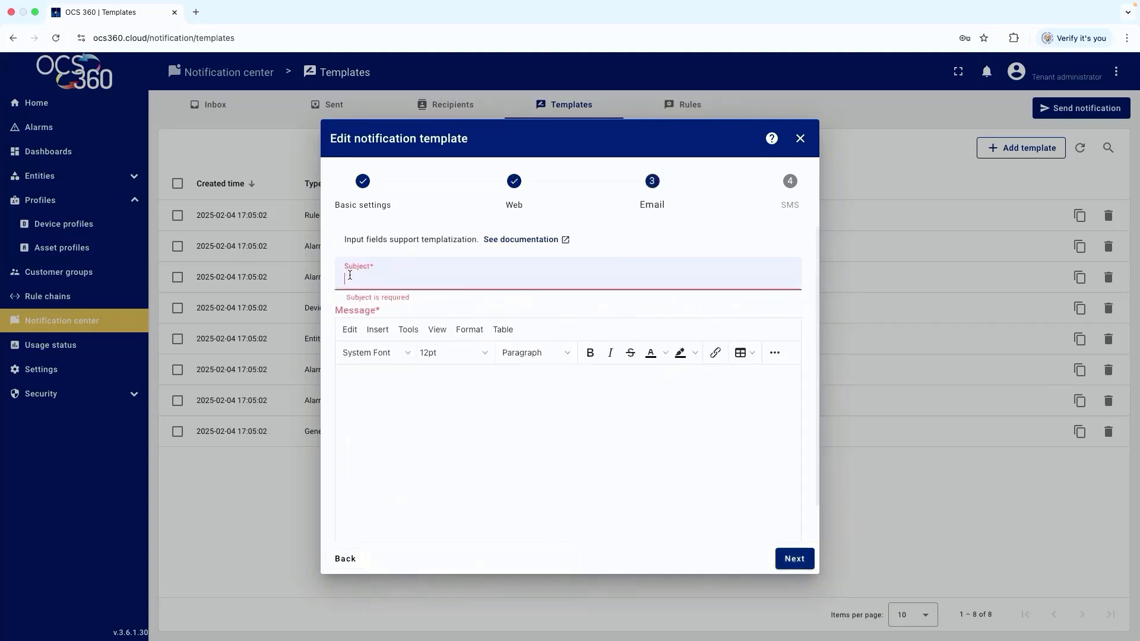
pyautogui.rightClick(350, 276)
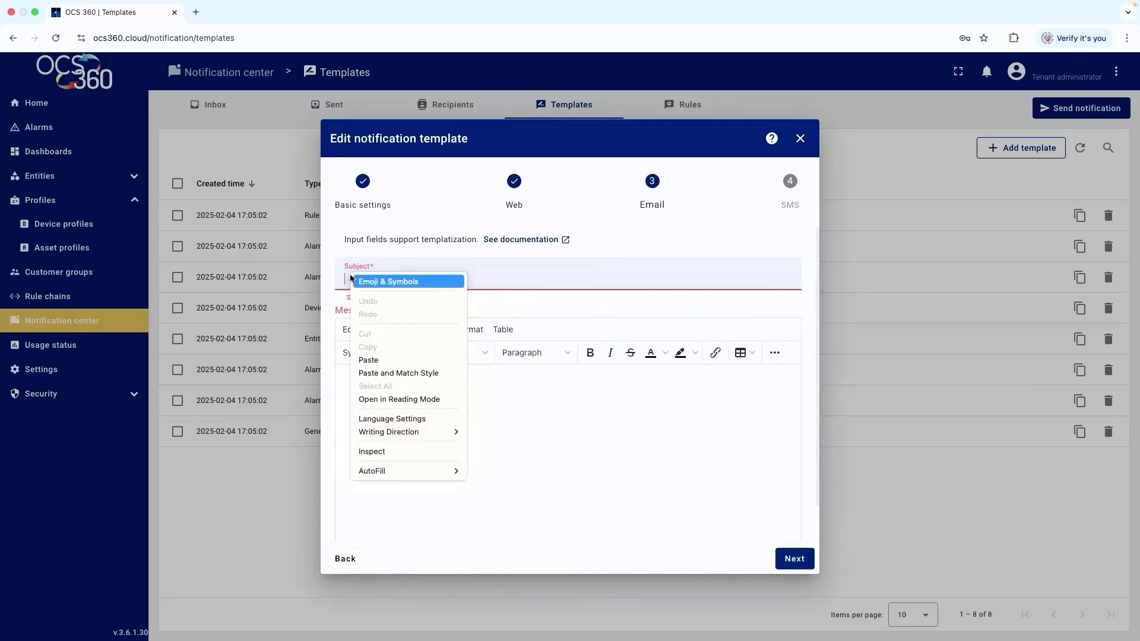
pyautogui.click(370, 359)
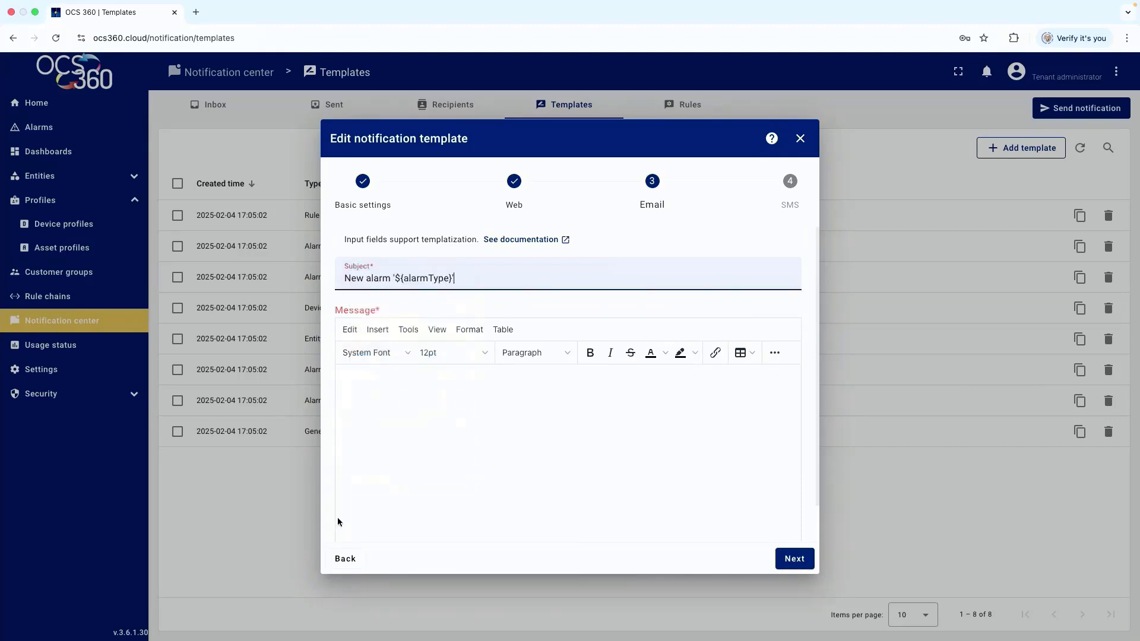
# - Copy the web message "Severity: ${alarmSeverity}, originator: ${alarmOriginatorEntityType} '${alarmOriginatorName}'" into the email message body
pyautogui.click(343, 558)
pyautogui.click(739, 325)
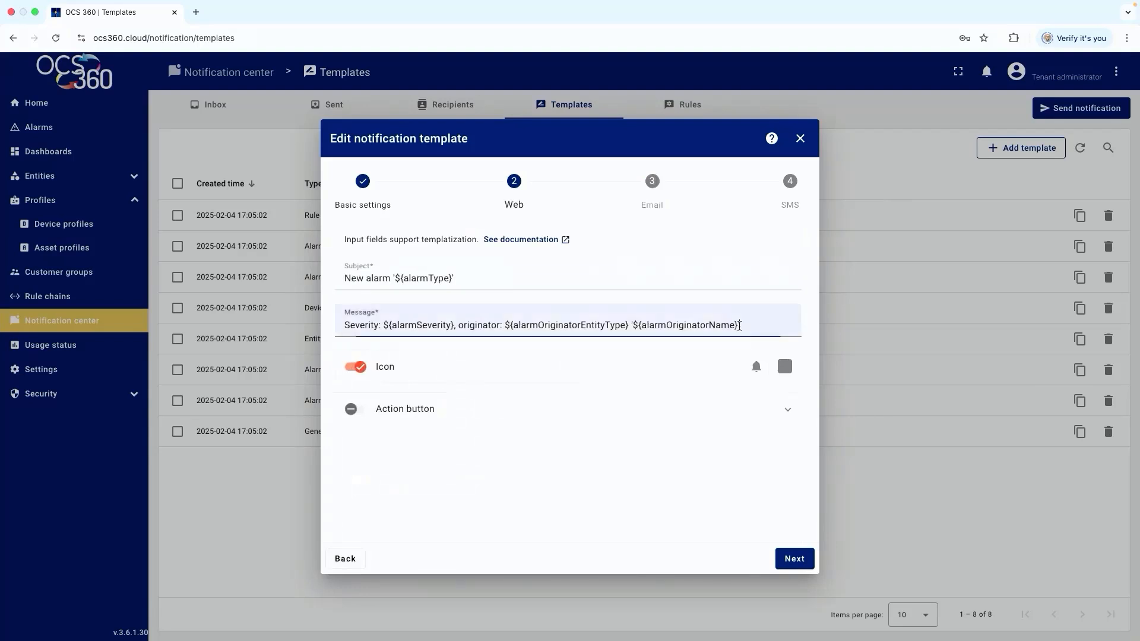
pyautogui.moveTo(739, 325); pyautogui.dragTo(343, 326)
pyautogui.rightClick(409, 327)
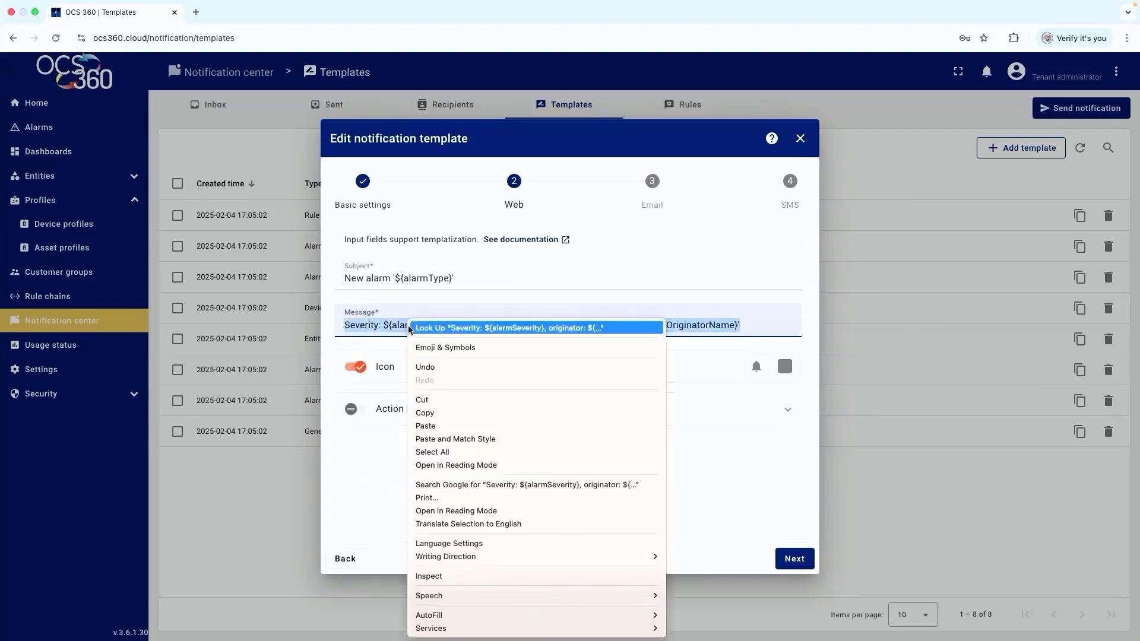
pyautogui.click(473, 412)
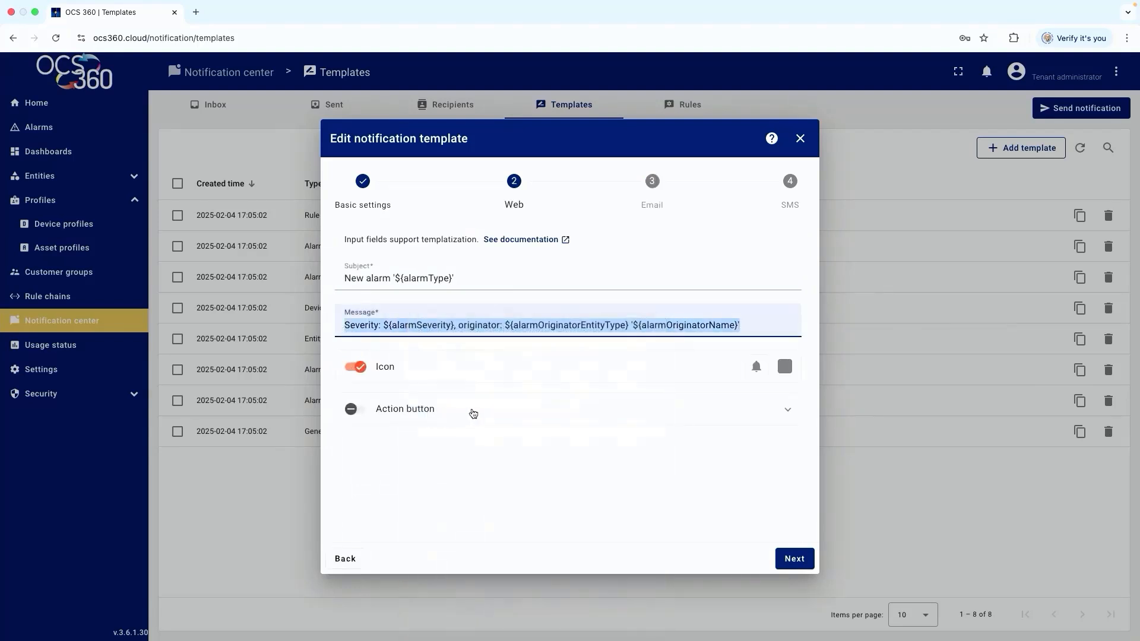
pyautogui.click(788, 558)
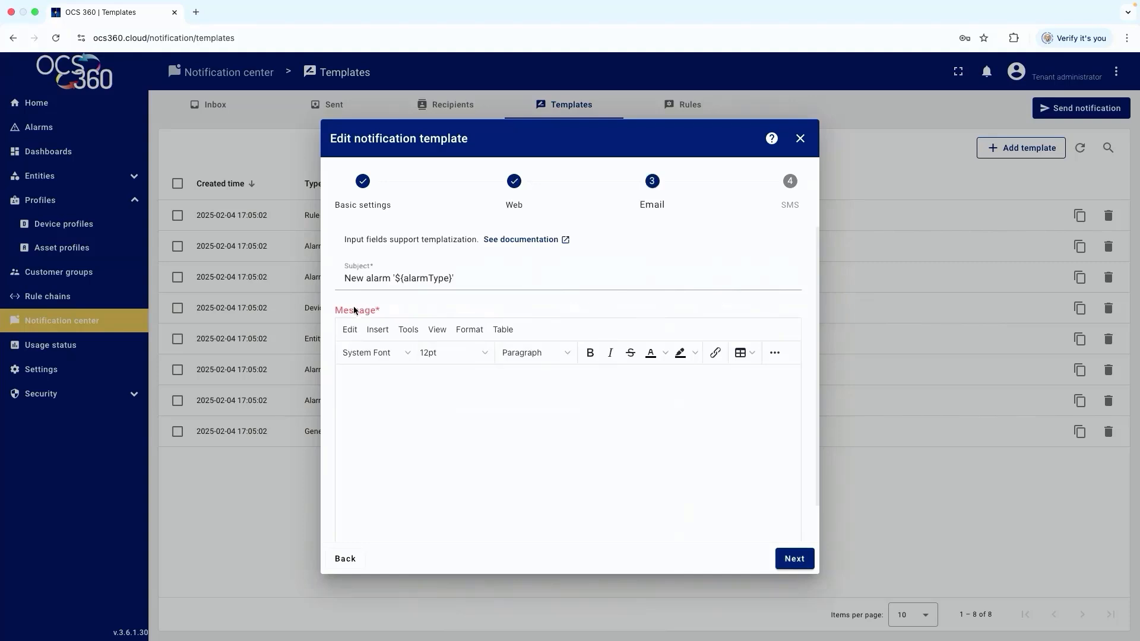
pyautogui.click(351, 378)
pyautogui.press('super+v')
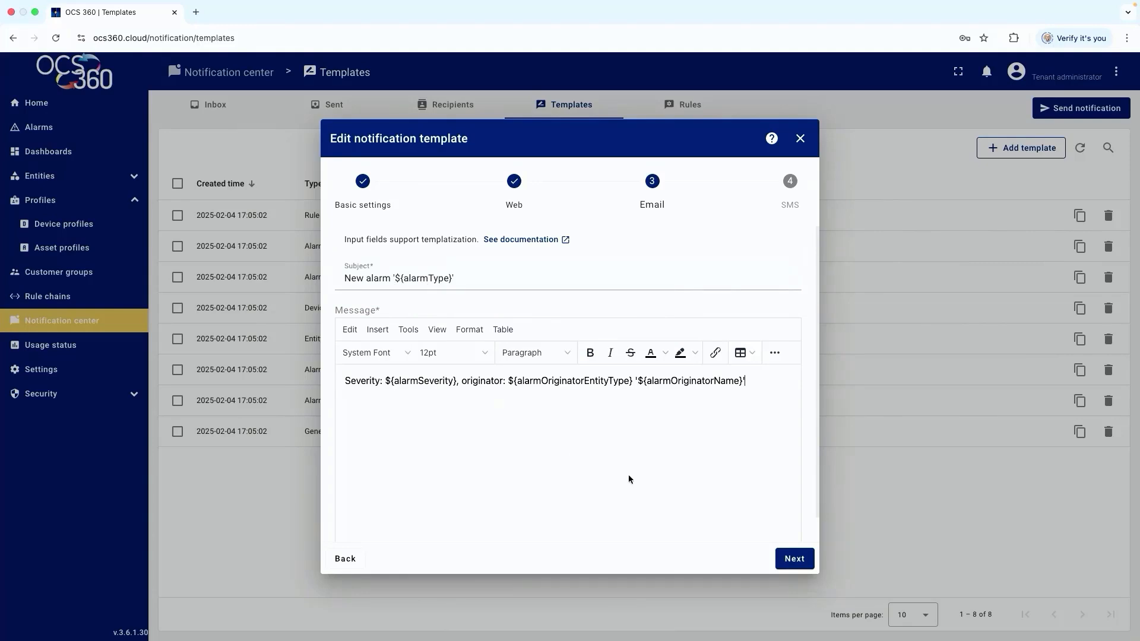
# - Paste the same severity and originator text as the SMS message and save the notification template
pyautogui.click(794, 559)
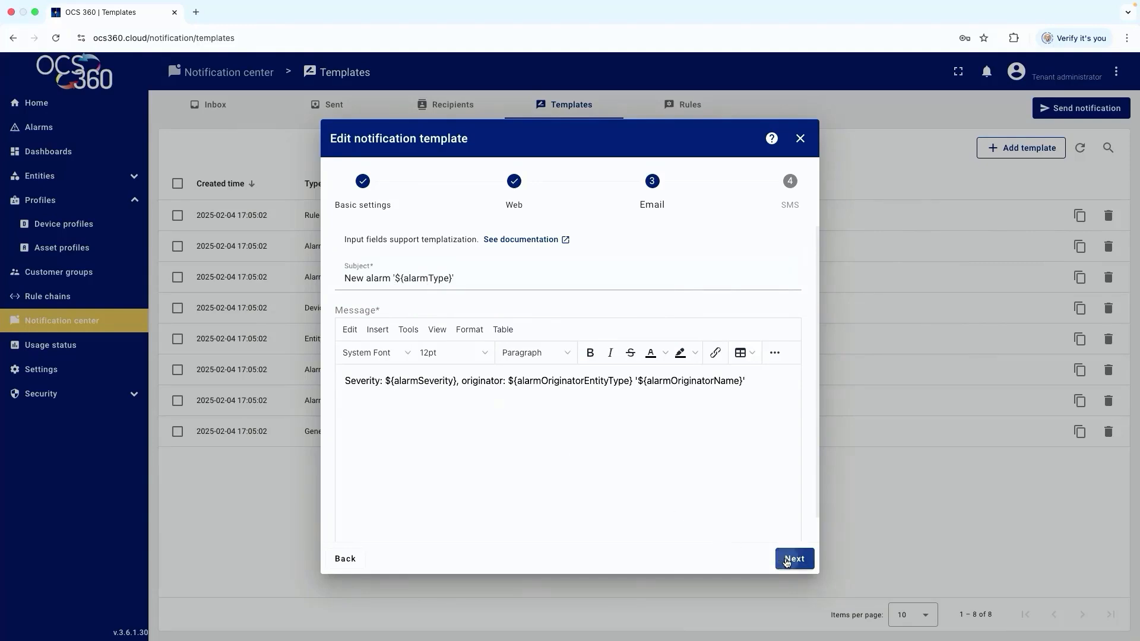
pyautogui.rightClick(364, 274)
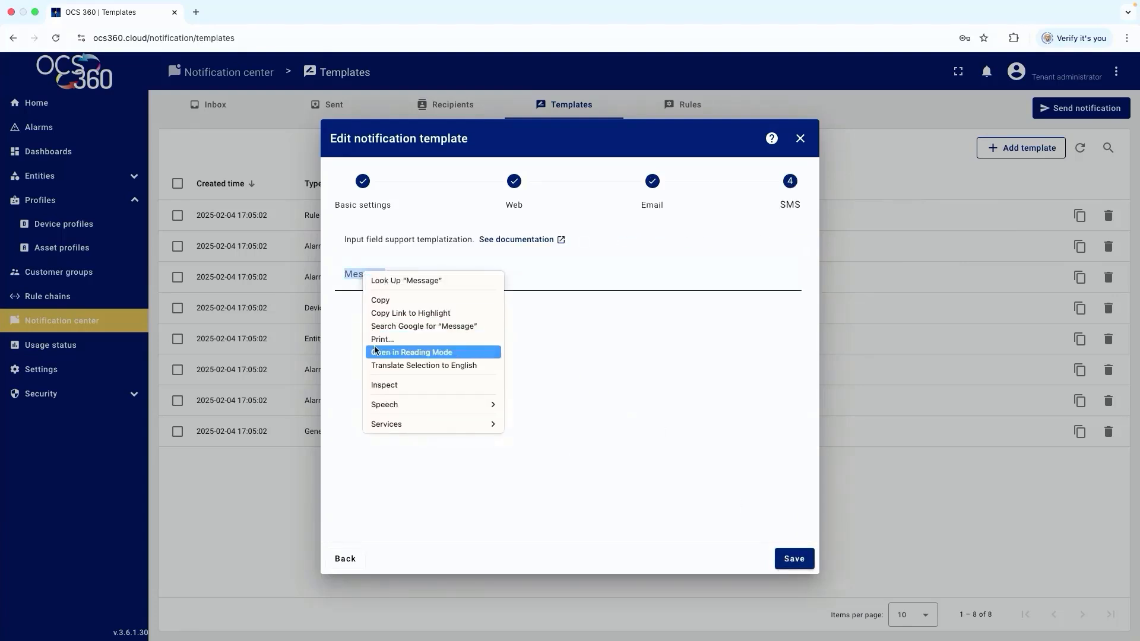
pyautogui.click(366, 278)
pyautogui.press('super+v')
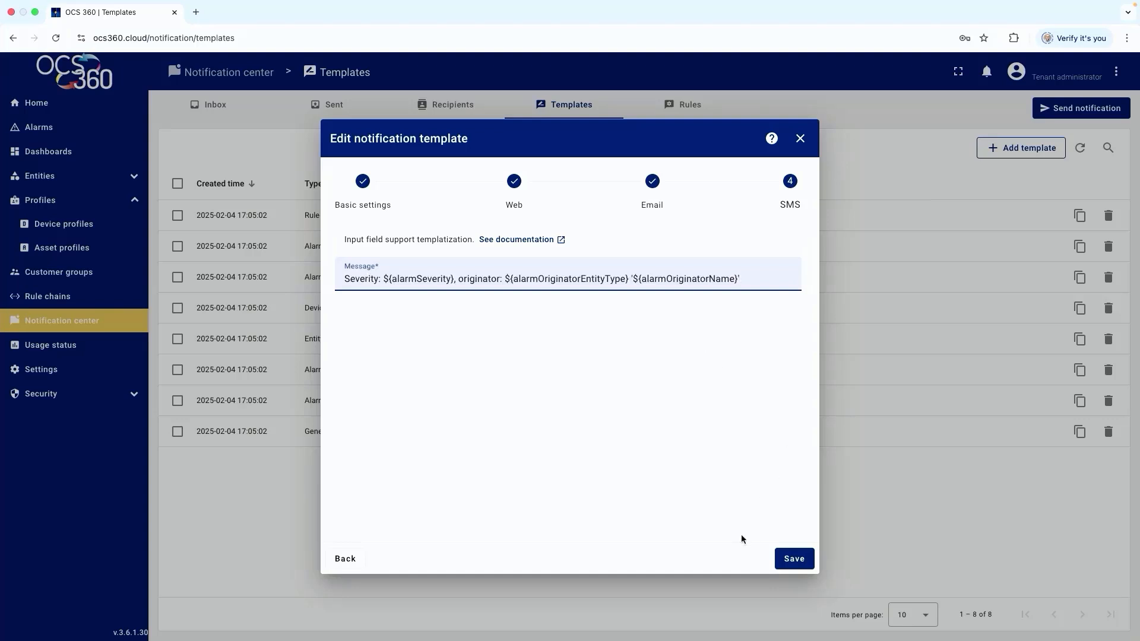
pyautogui.click(794, 560)
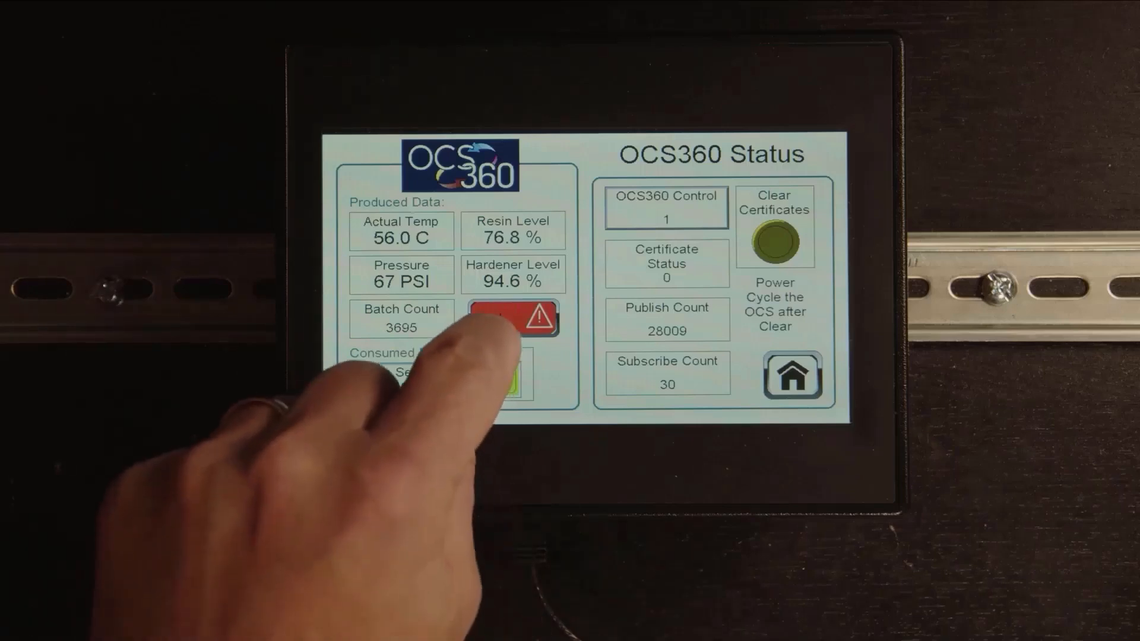
pyautogui.click(496, 320)
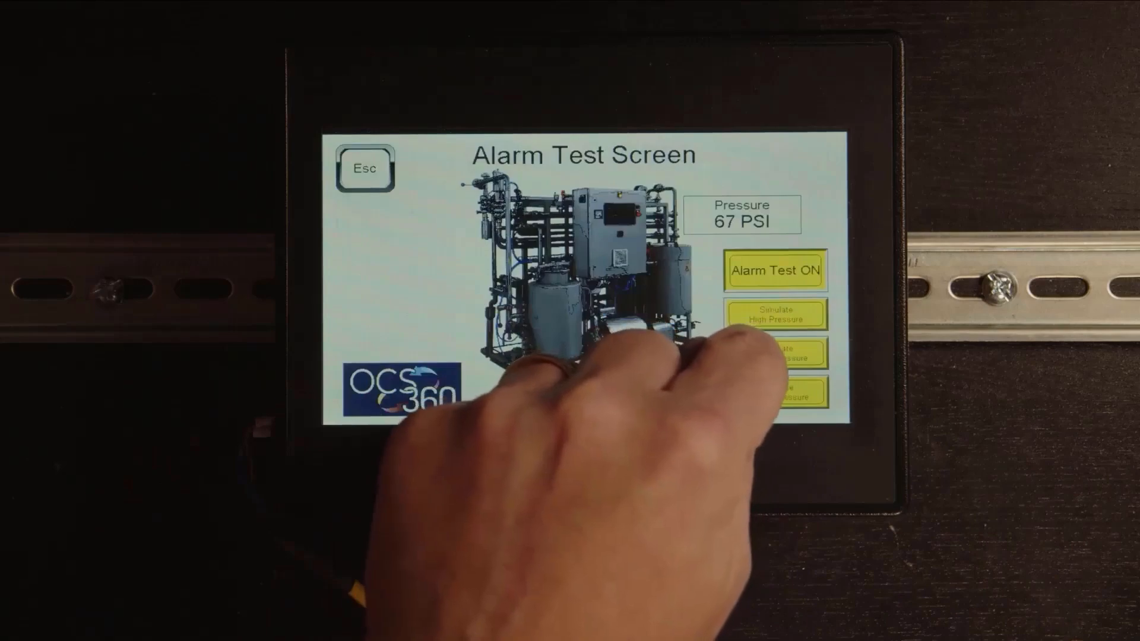
pyautogui.click(766, 315)
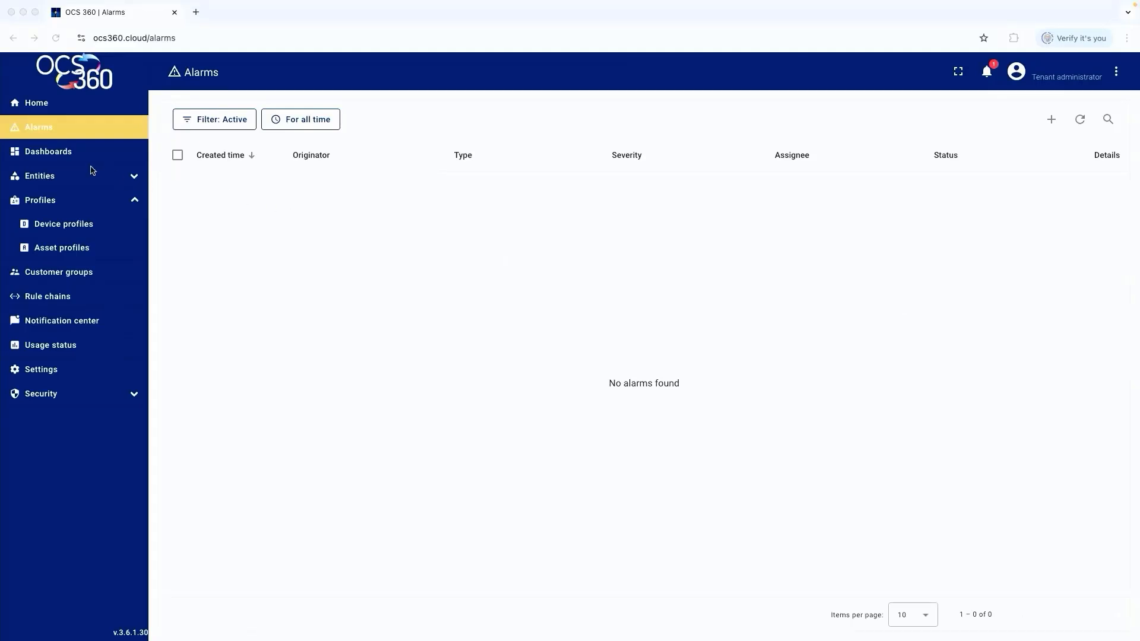
# - Open the Gauges dashboard and check the latest notifications for the new pressure alarm
pyautogui.click(55, 153)
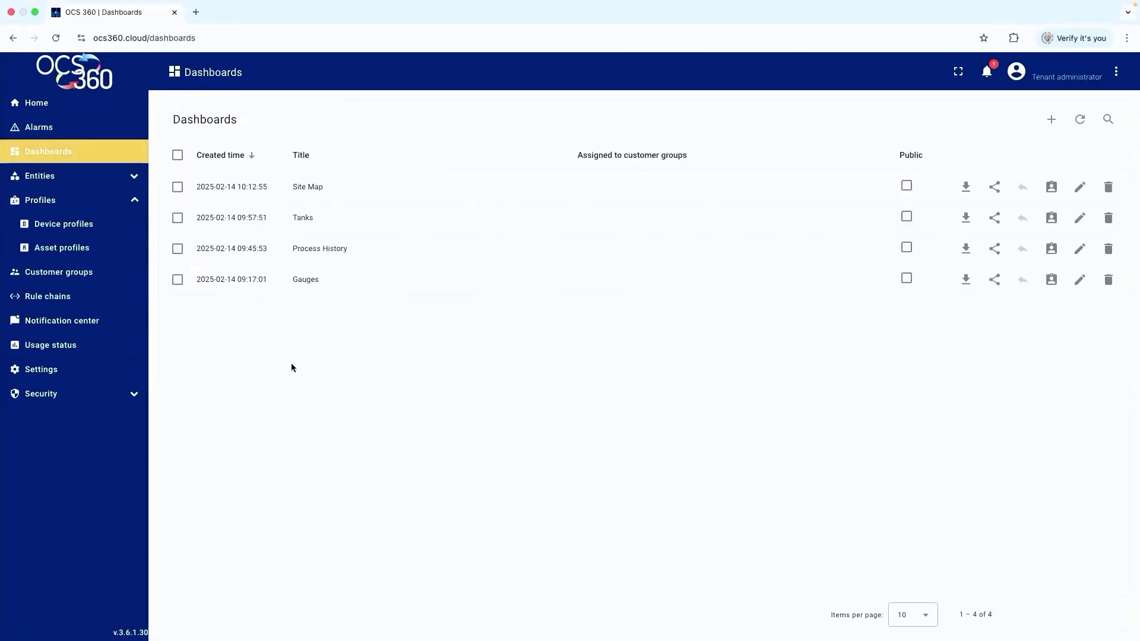
pyautogui.click(305, 281)
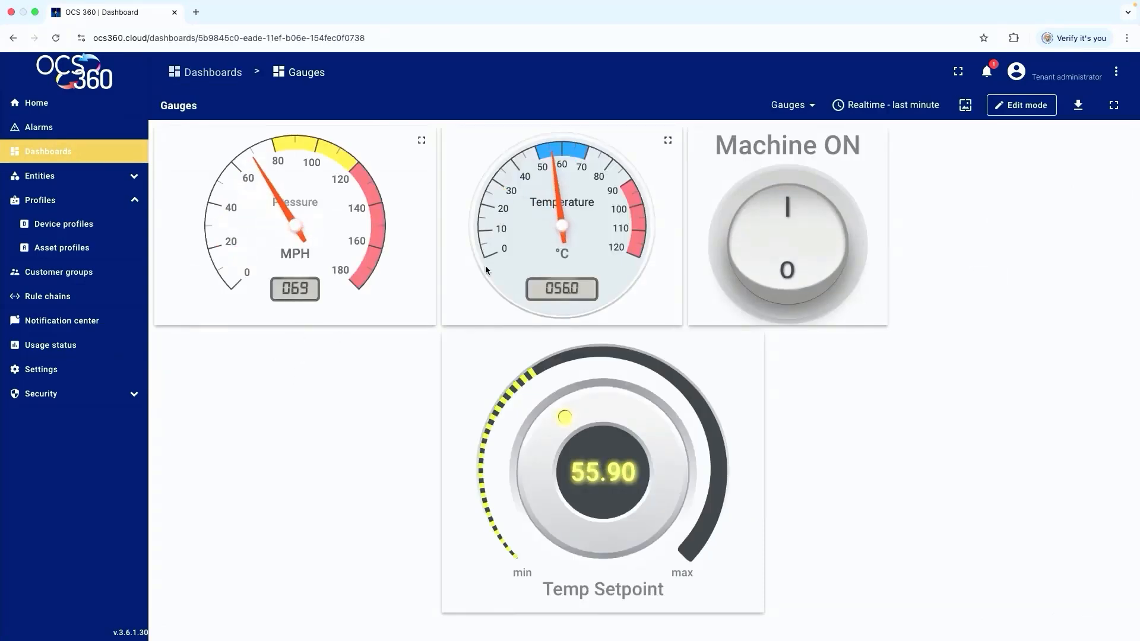
pyautogui.click(986, 71)
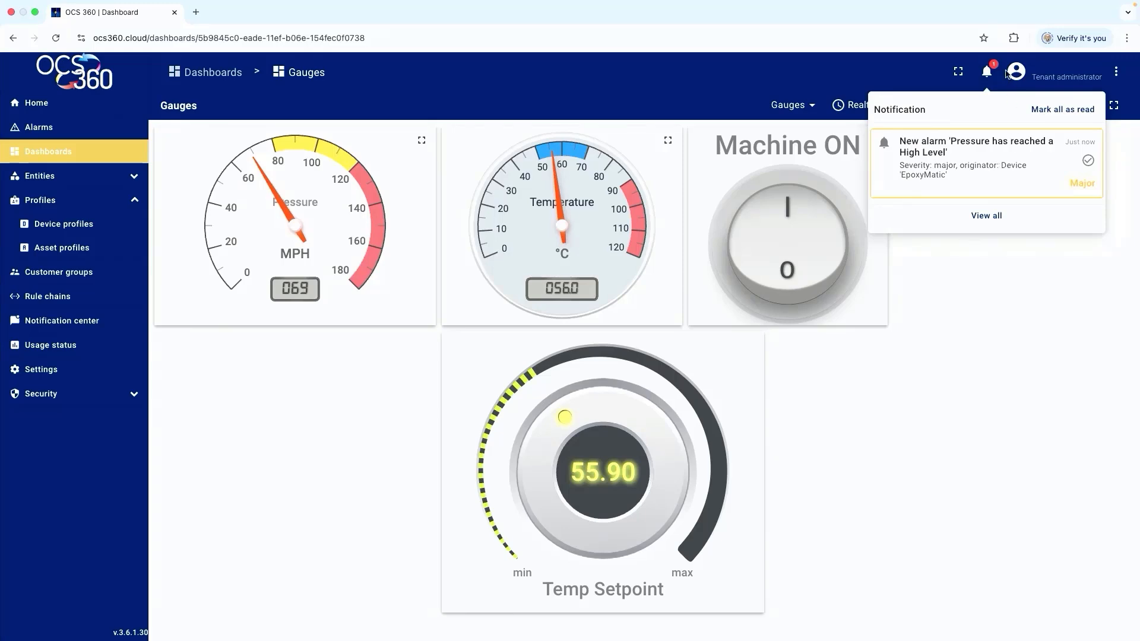
pyautogui.click(972, 247)
# - Shrink the browser window out of full size and switch to the iCloud Mail inbox
pyautogui.click(35, 12)
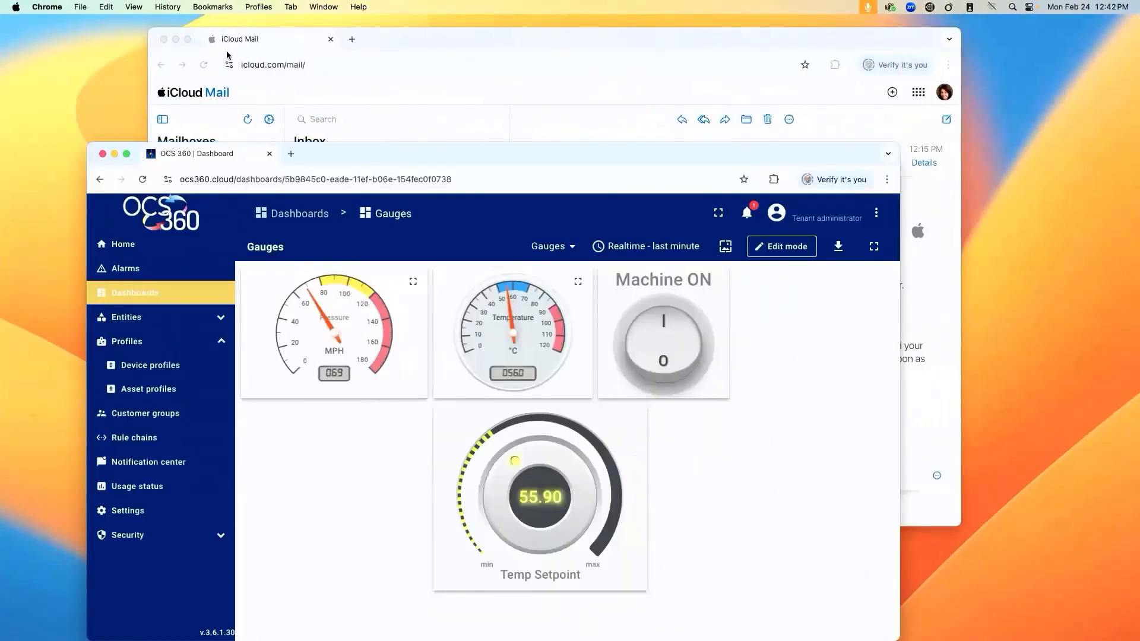
pyautogui.click(379, 40)
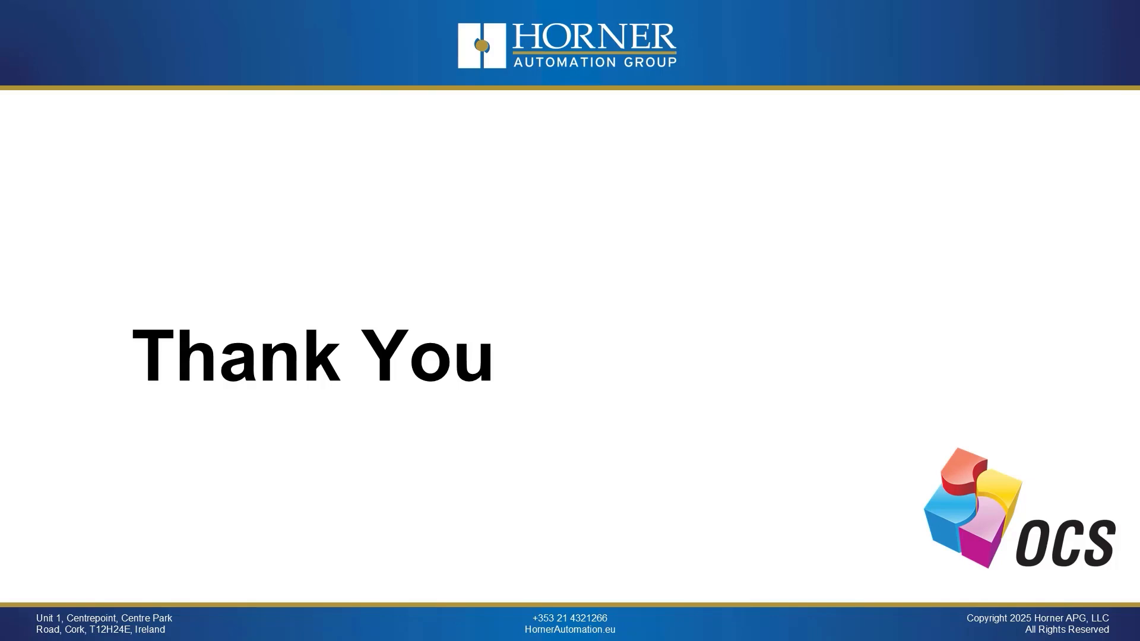
pyautogui.press('Right')
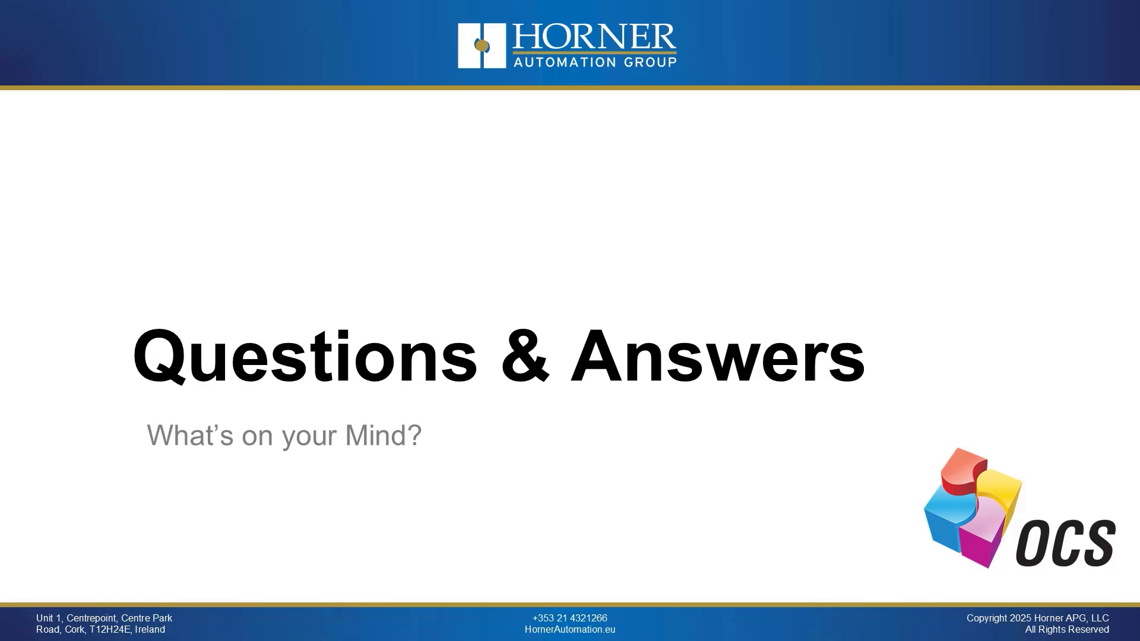